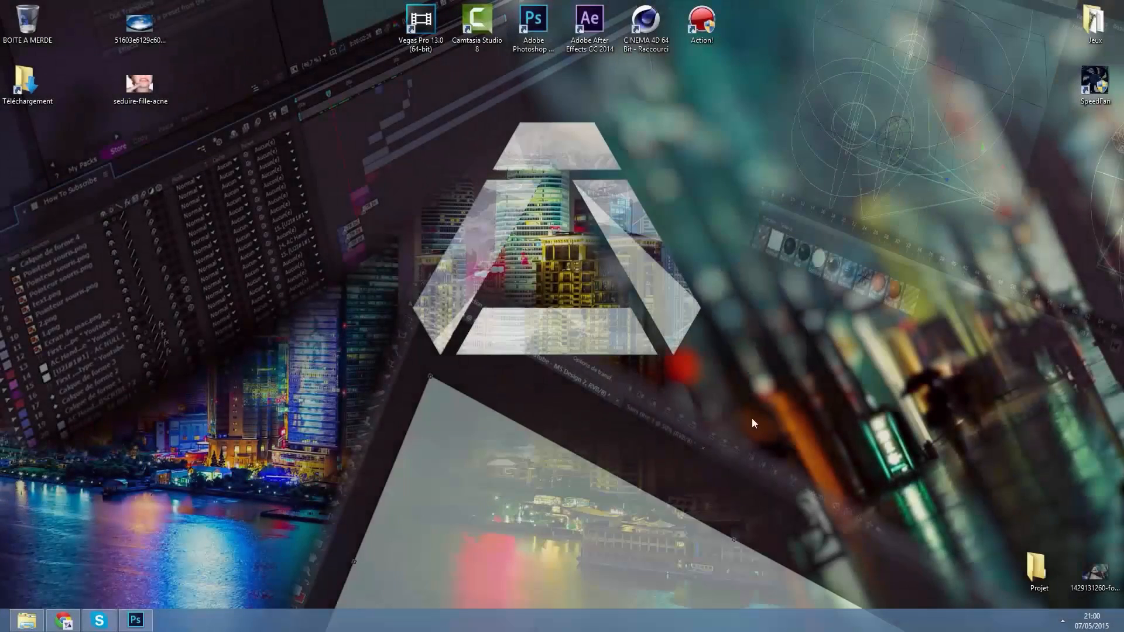
# Step: Preview the skier photo and the seduire-fille-acne image from the desktop, closing each viewer
pyautogui.click(1063, 621)
pyautogui.click(1063, 623)
pyautogui.click(137, 26)
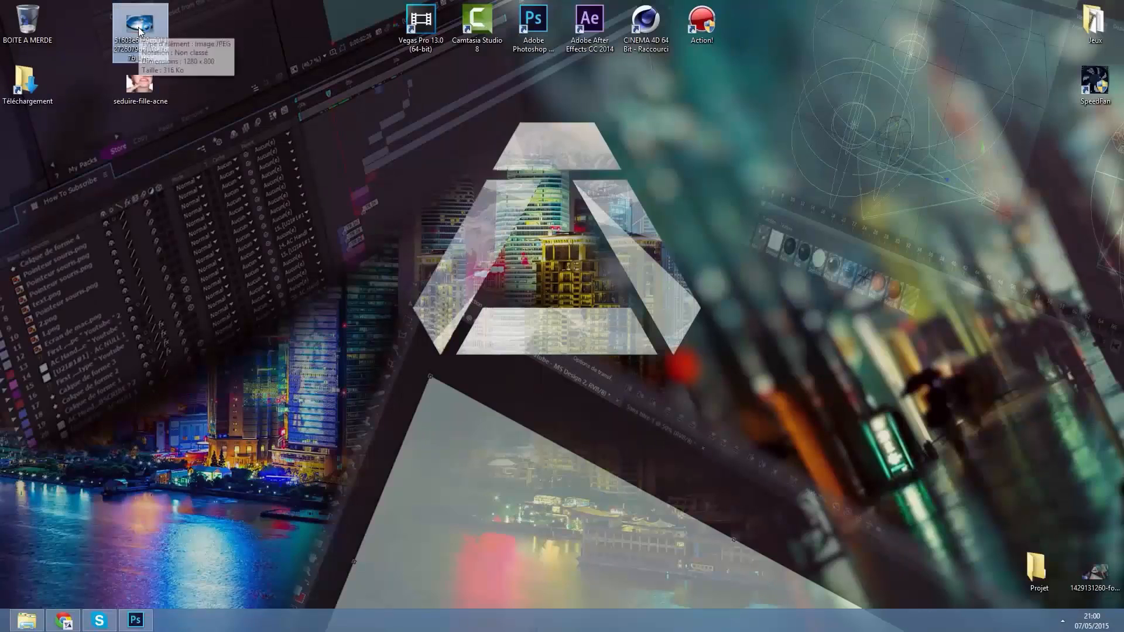
pyautogui.doubleClick(138, 27)
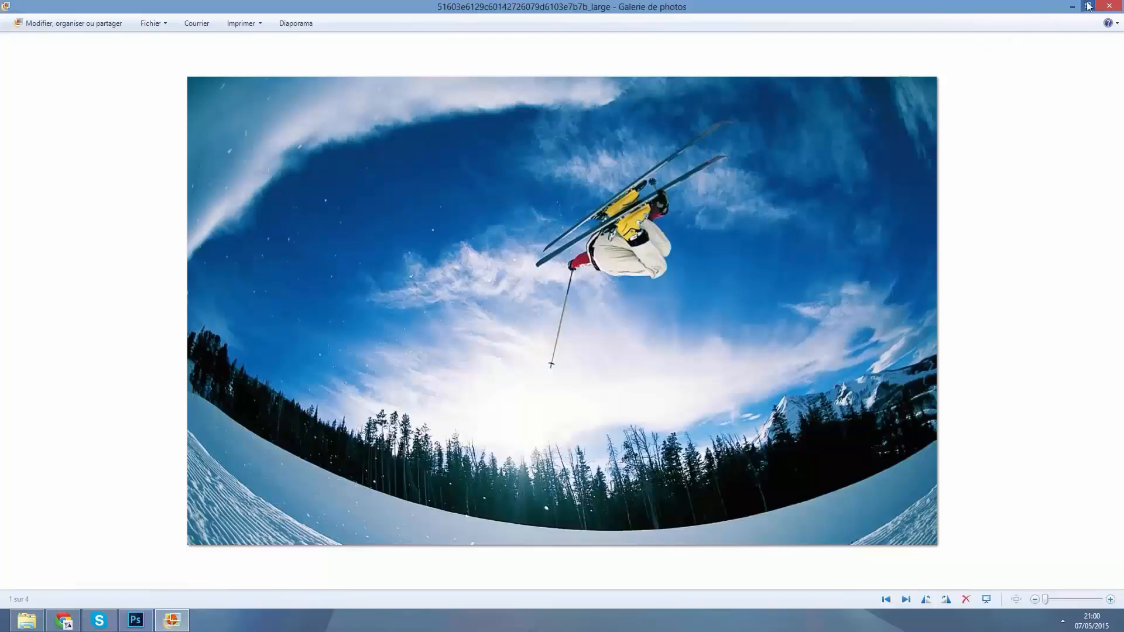
pyautogui.click(1111, 7)
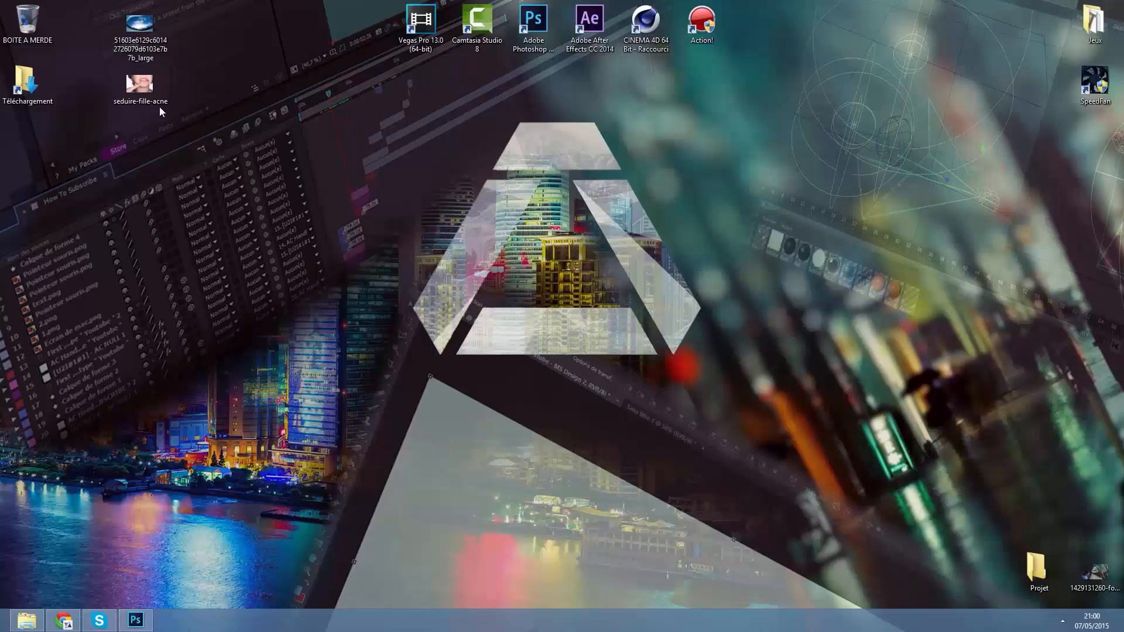
pyautogui.doubleClick(137, 86)
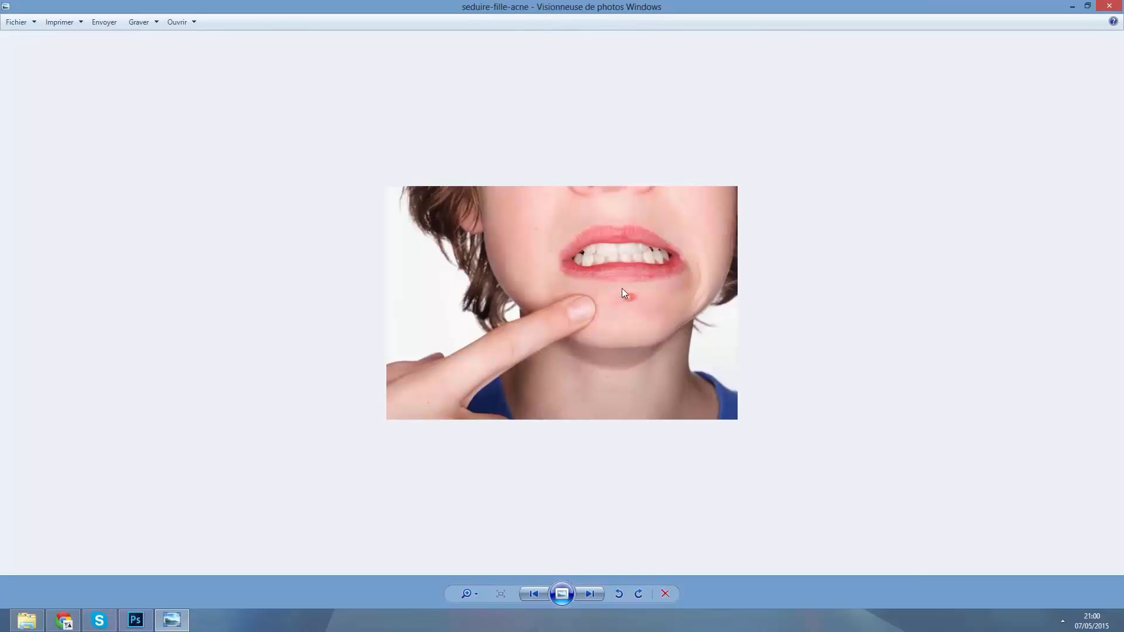
pyautogui.click(1108, 7)
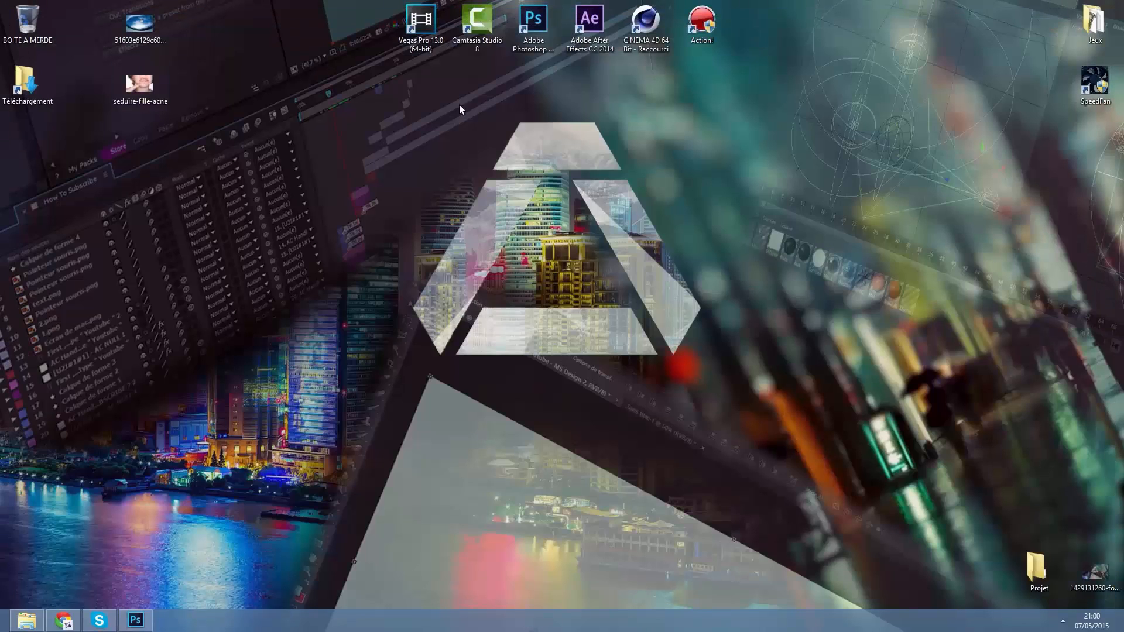
# Step: Switch to Photoshop, open the desktop image seduire-fille-acne in it and maximize the window
pyautogui.click(135, 620)
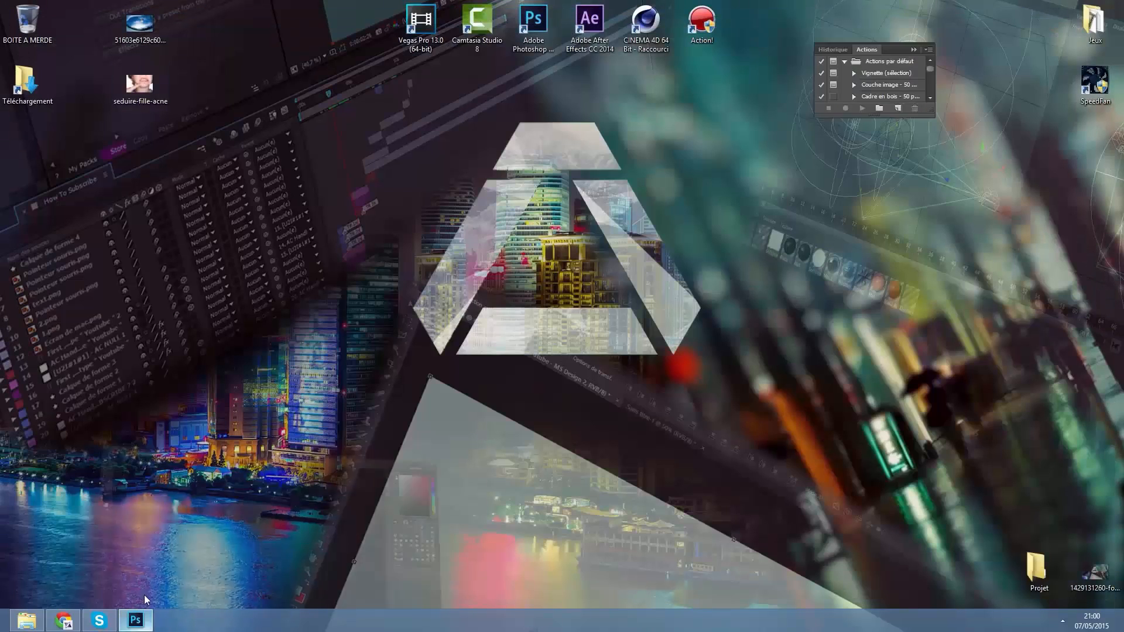
pyautogui.doubleClick(611, 9)
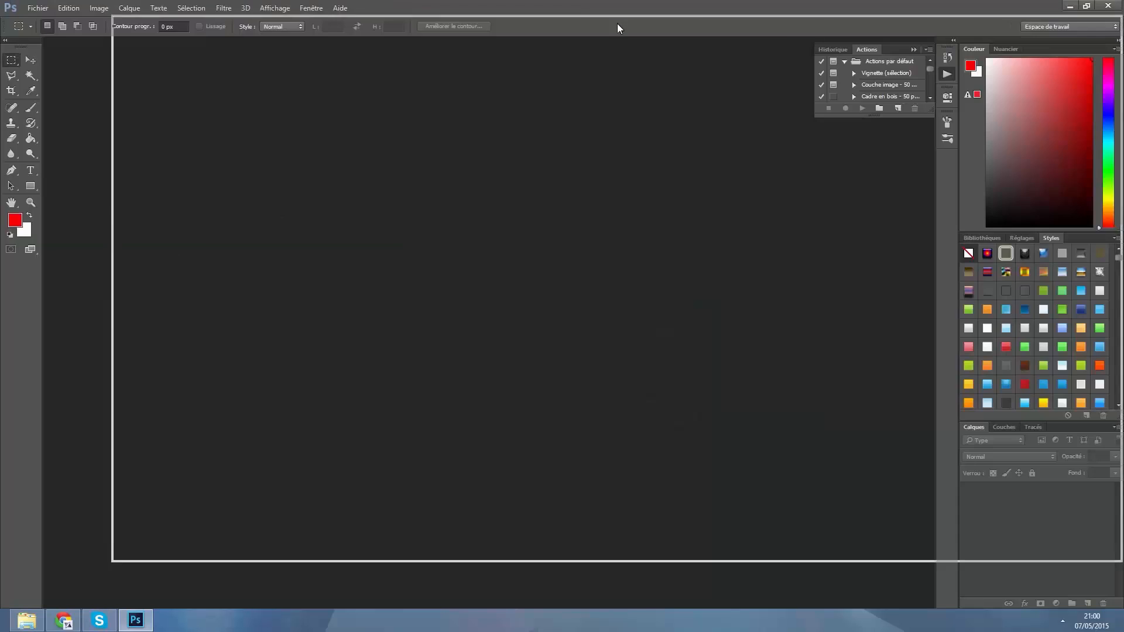
pyautogui.moveTo(571, 27); pyautogui.dragTo(595, 40)
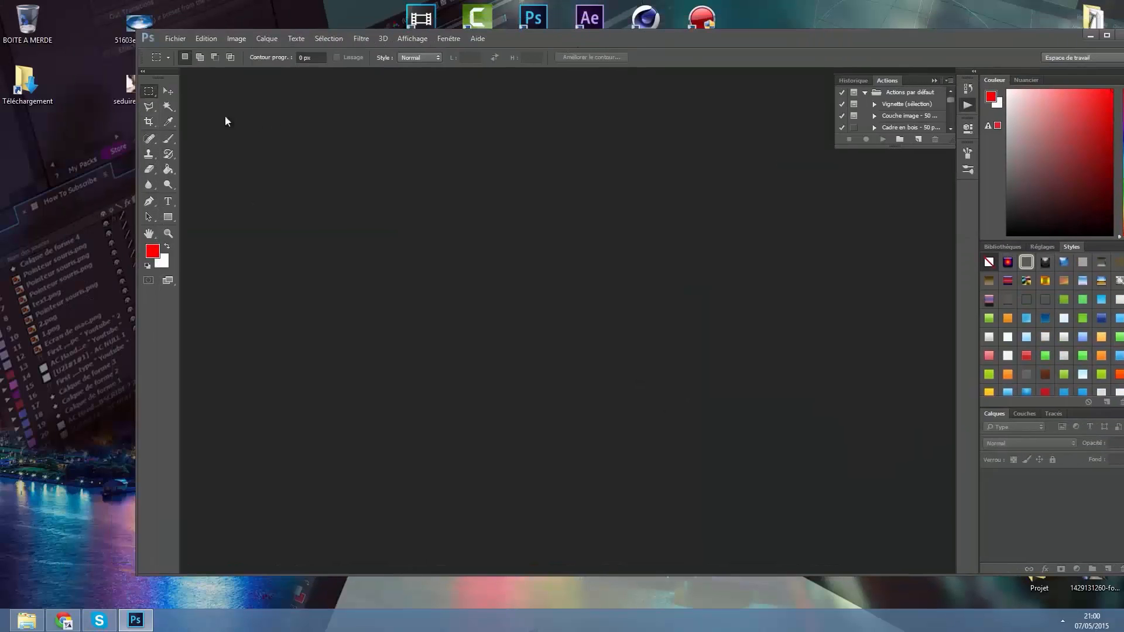
pyautogui.moveTo(130, 91); pyautogui.dragTo(436, 233)
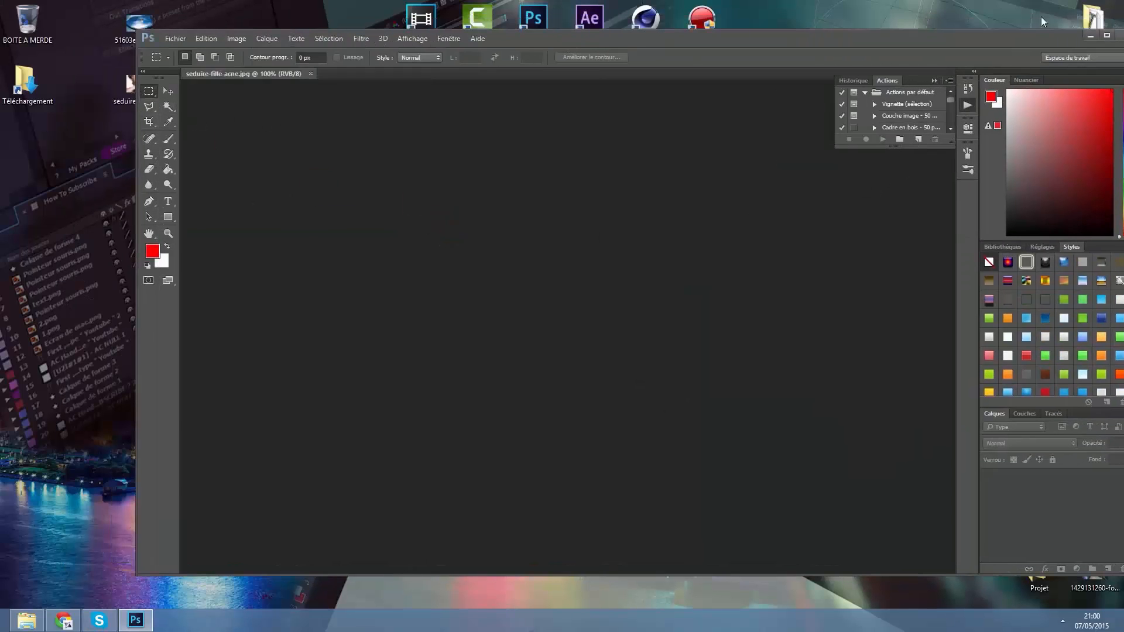
pyautogui.click(1106, 35)
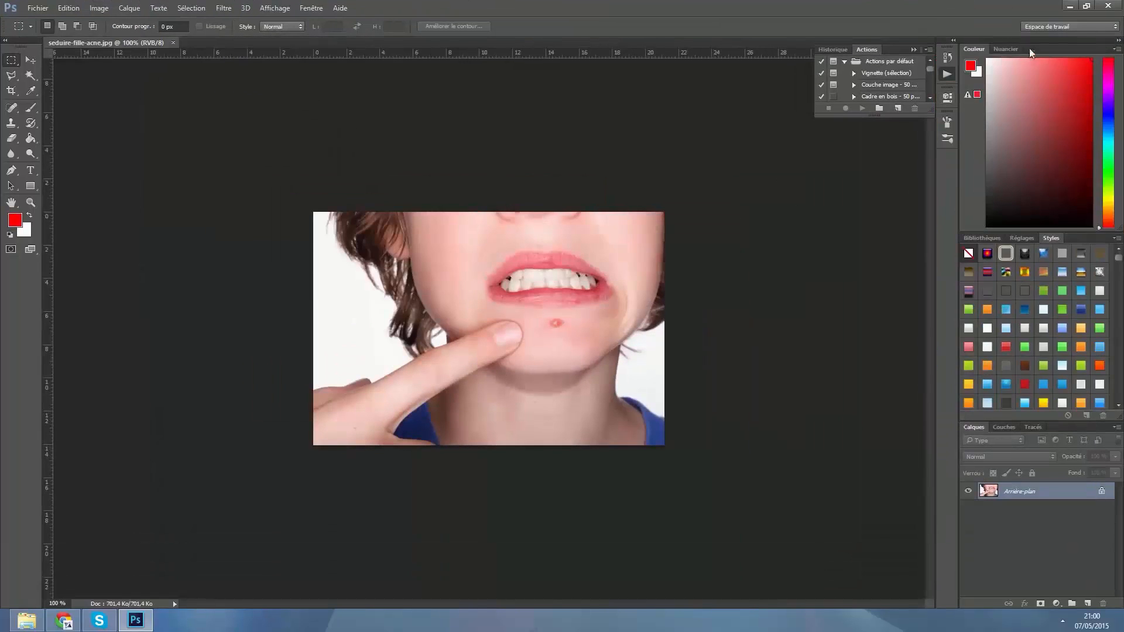
# Step: Collapse the Actions panel and convert the locked background into a regular layer, keeping the default settings
pyautogui.click(922, 50)
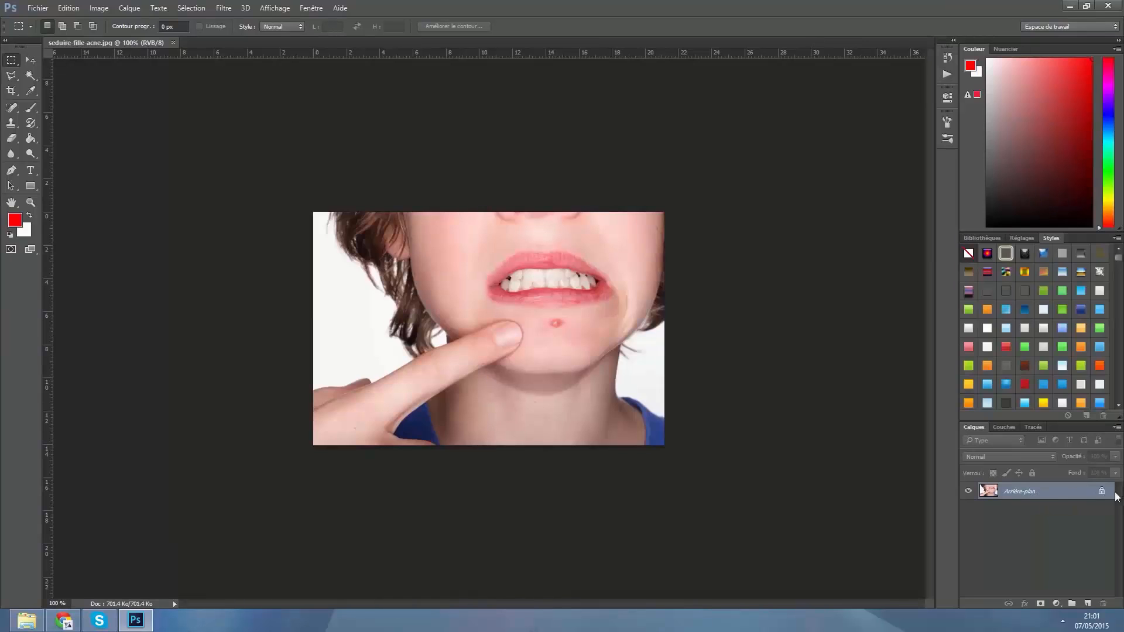
pyautogui.doubleClick(1048, 497)
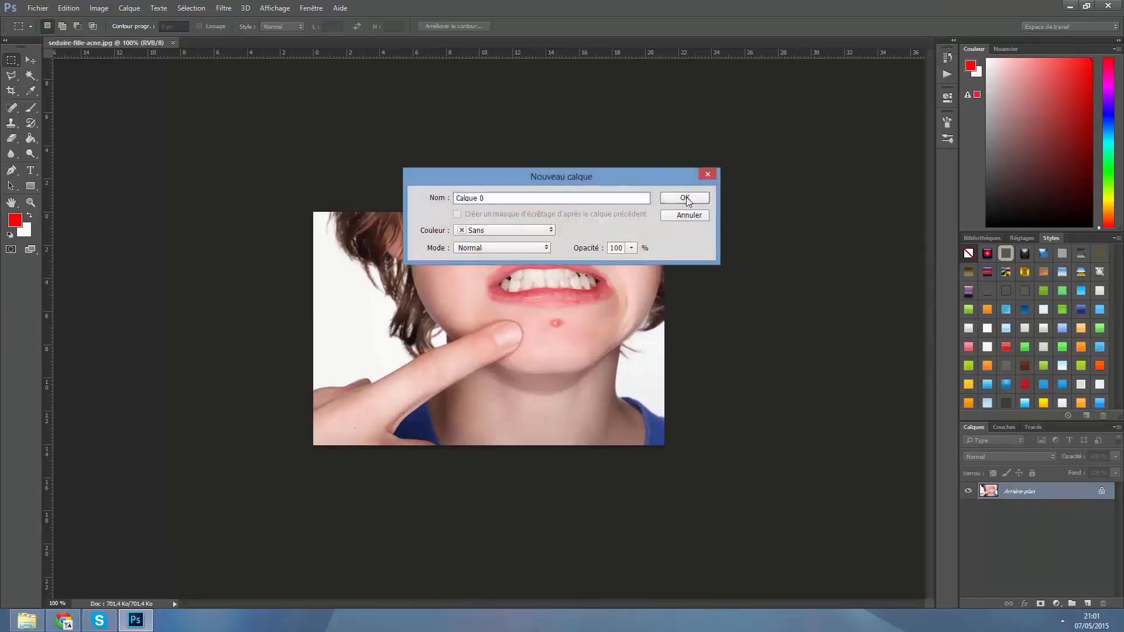
pyautogui.click(683, 198)
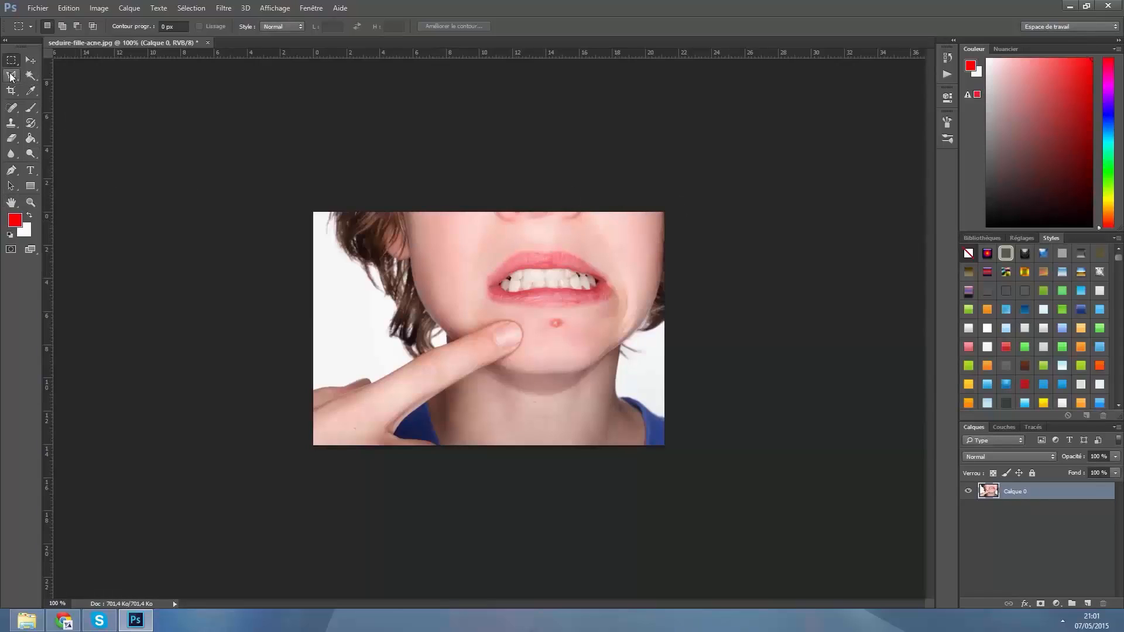
# Step: Outline the red pimple on the chin with a closed Polygonal Lasso selection
pyautogui.moveTo(11, 76); pyautogui.dragTo(60, 91)
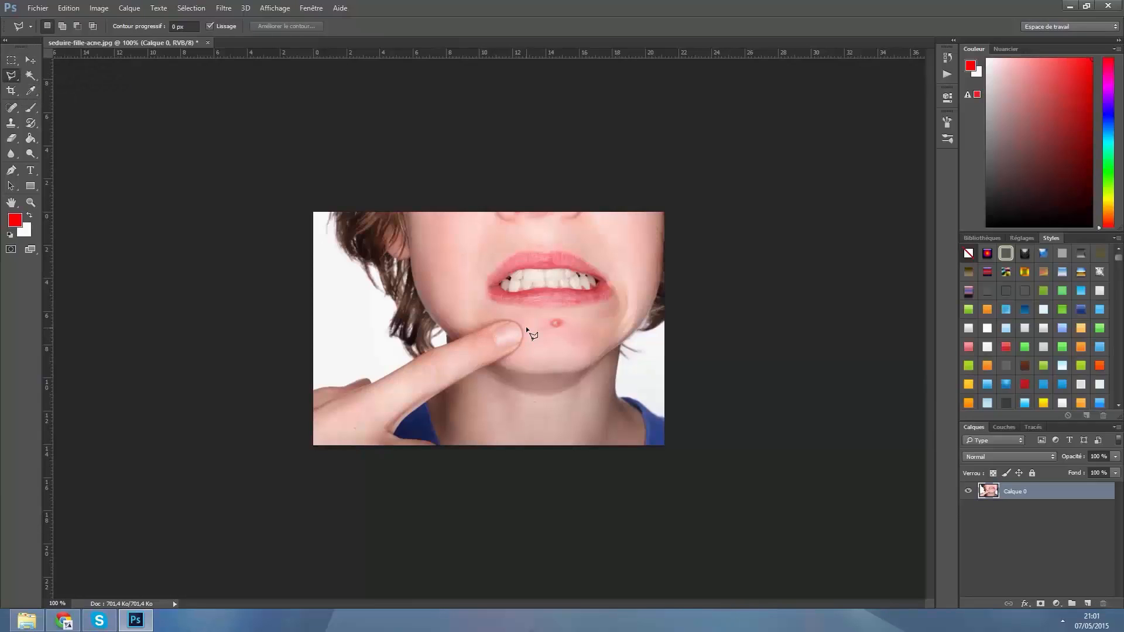
pyautogui.scroll(3, 527, 329)
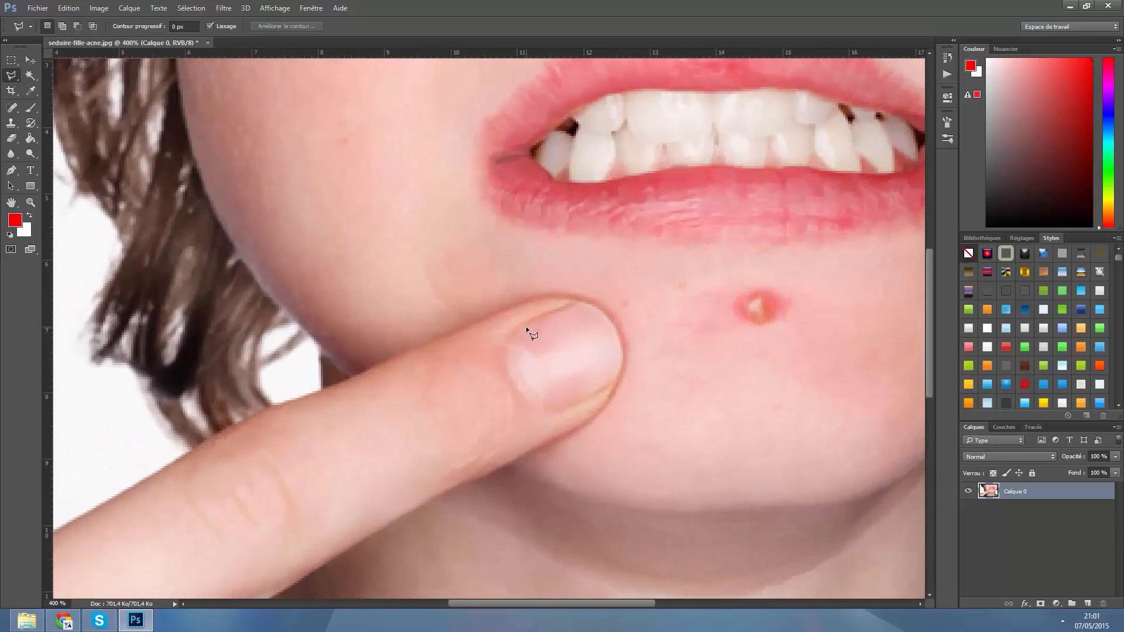
pyautogui.moveTo(618, 603); pyautogui.dragTo(661, 604)
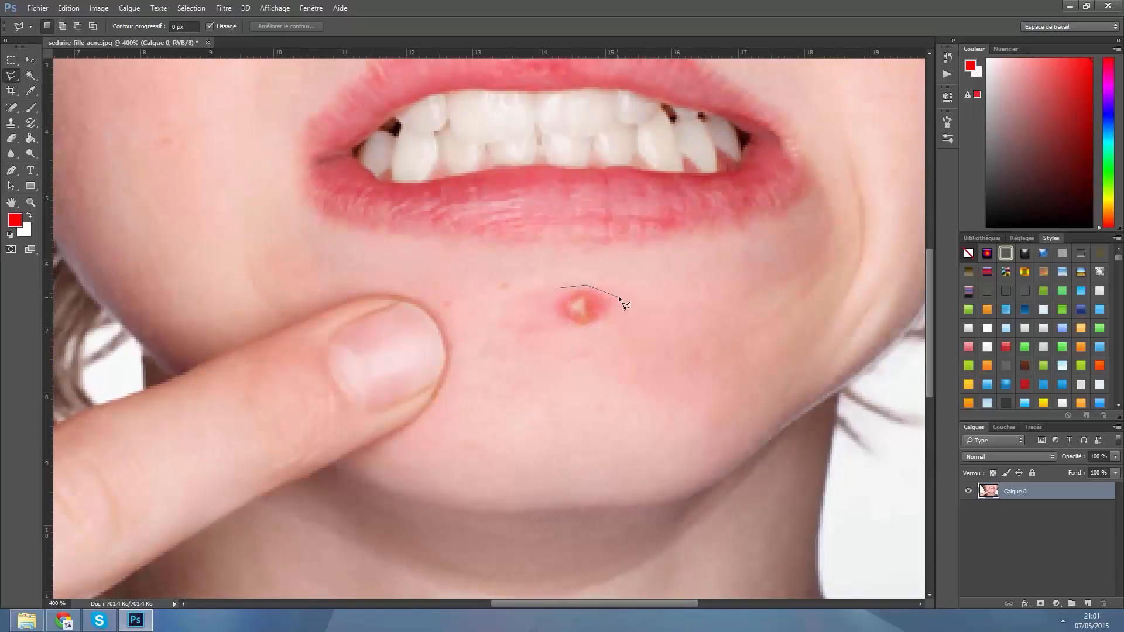
pyautogui.click(573, 331)
pyautogui.click(556, 288)
# Step: Fill the selected pimple using Contenu pris en compte, with Adaptation des couleurs enabled, Normal mode and 100% opacity
pyautogui.click(68, 8)
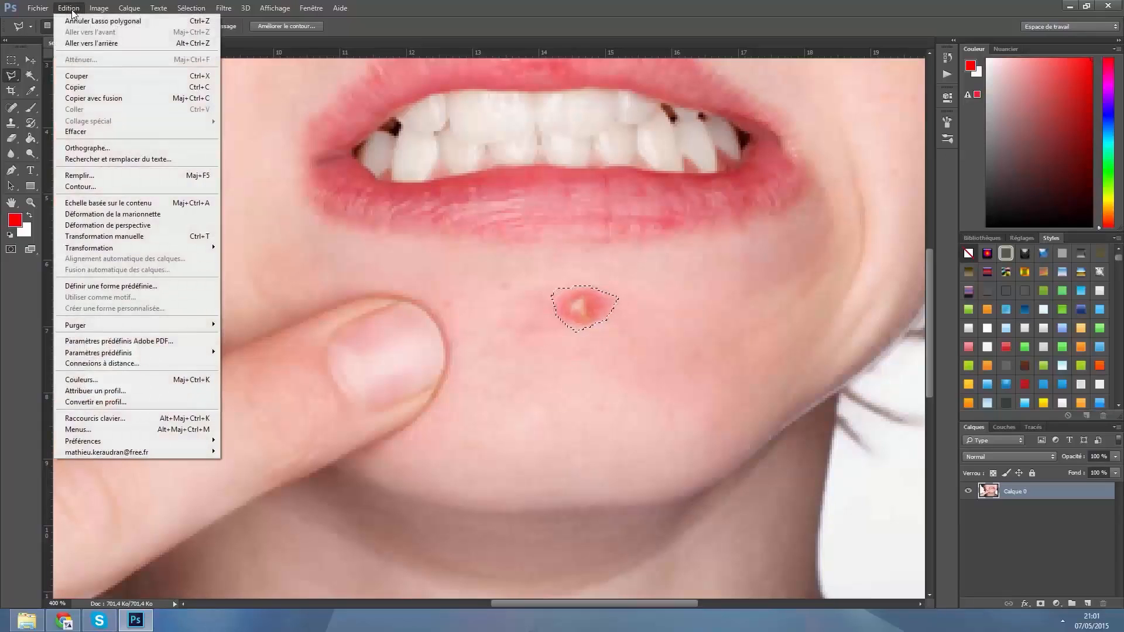
pyautogui.click(82, 175)
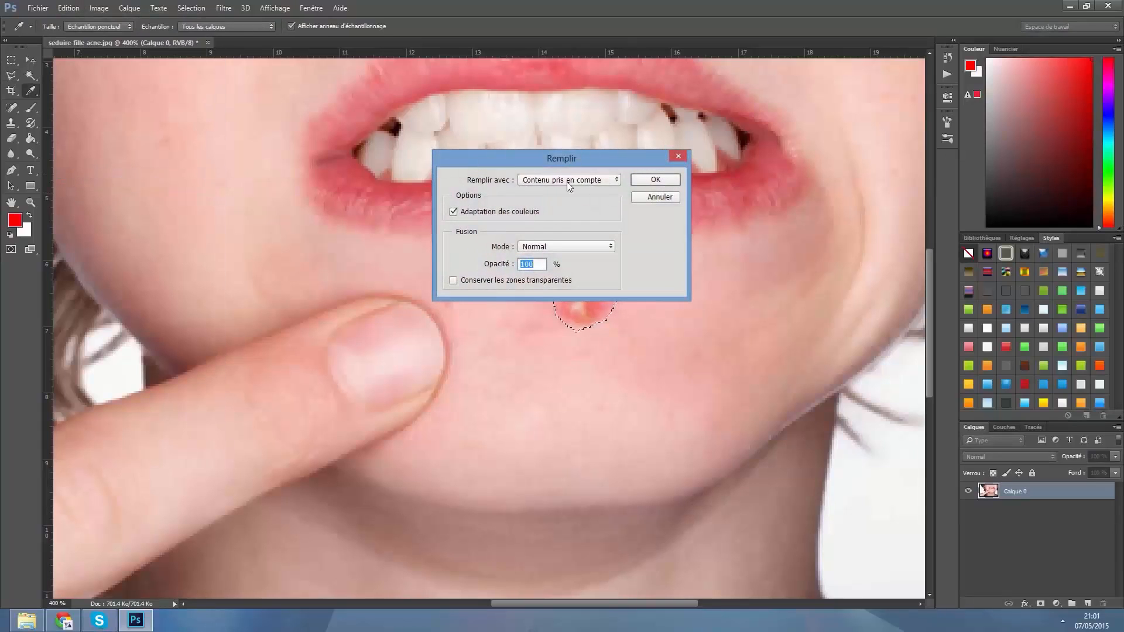
pyautogui.click(587, 182)
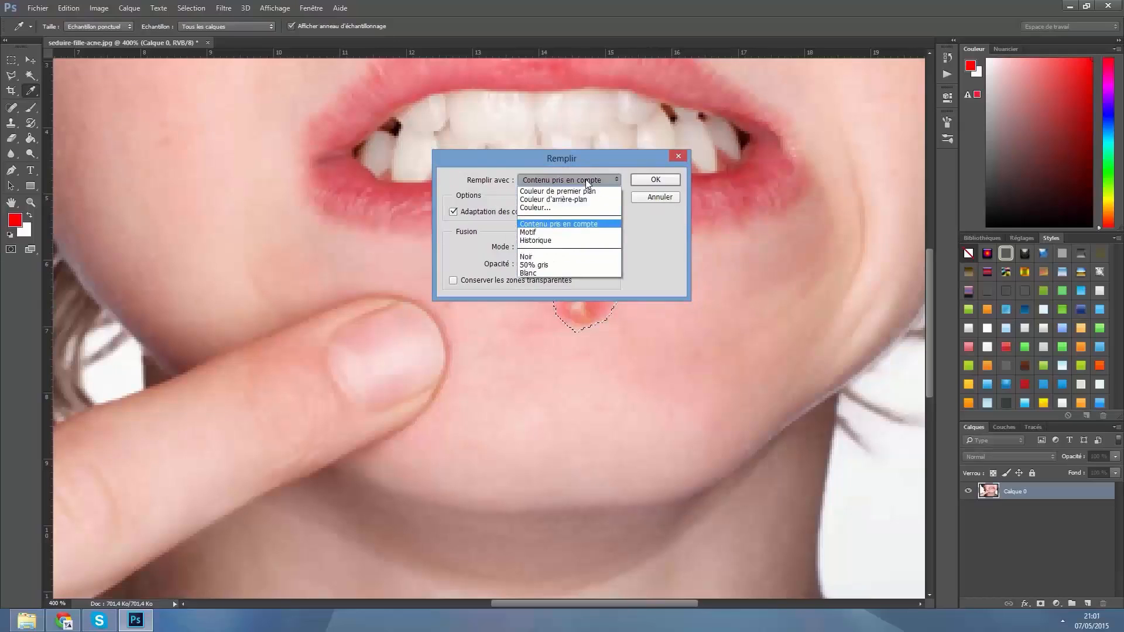
pyautogui.click(587, 183)
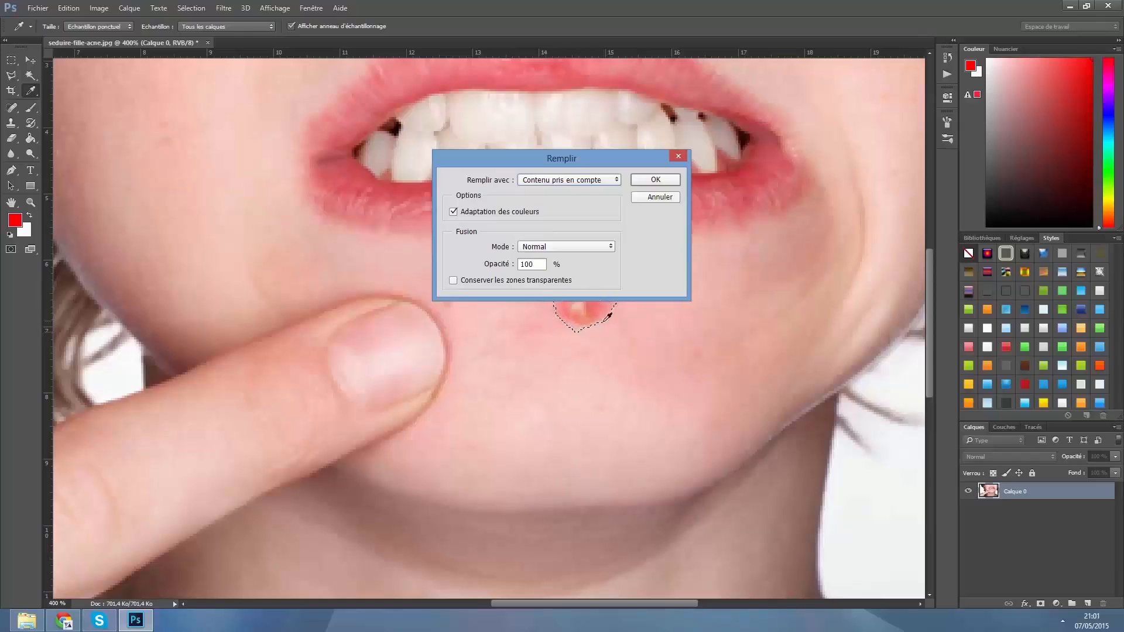
pyautogui.moveTo(564, 161); pyautogui.dragTo(378, 145)
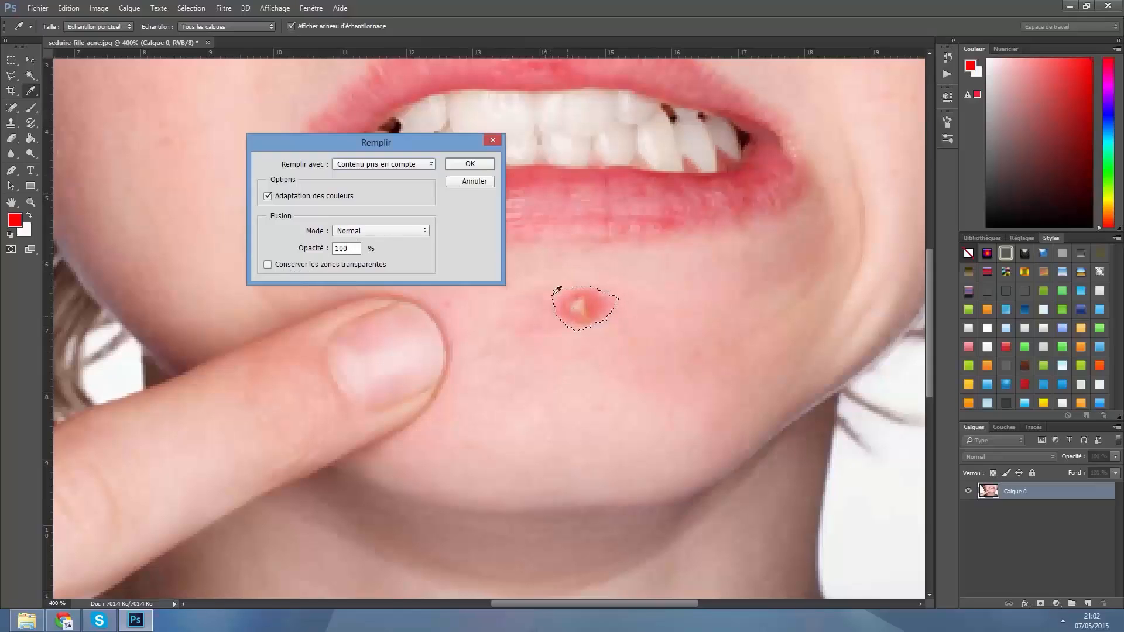
pyautogui.click(469, 168)
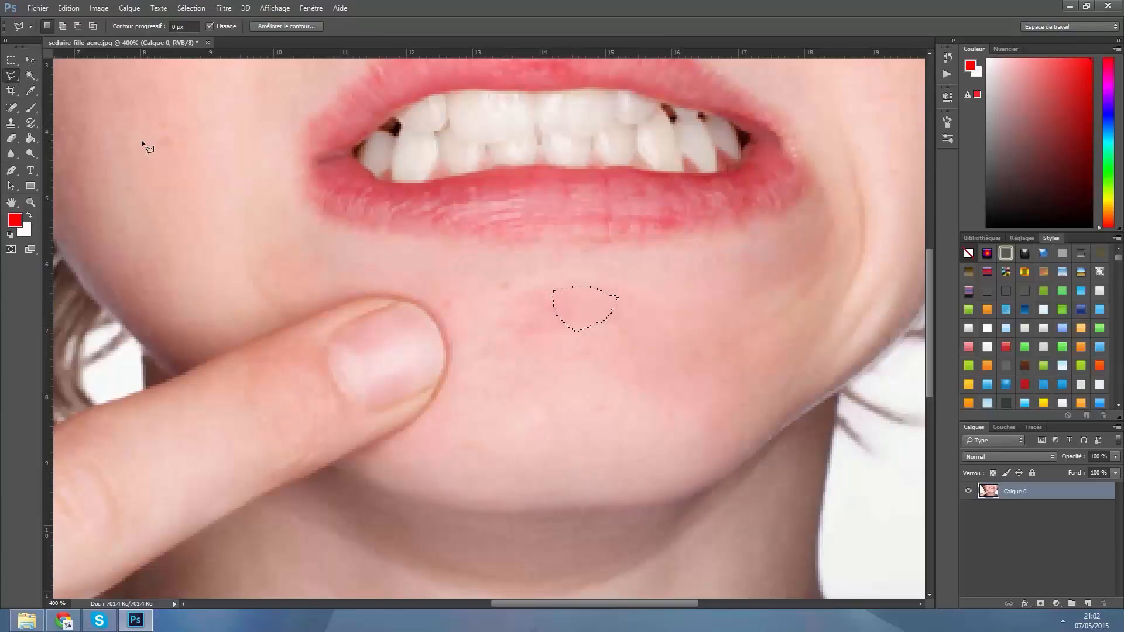
# Step: Deselect the filled pimple area and check the retouched chin on the whole image
pyautogui.hotkey('ctrl', 'd')
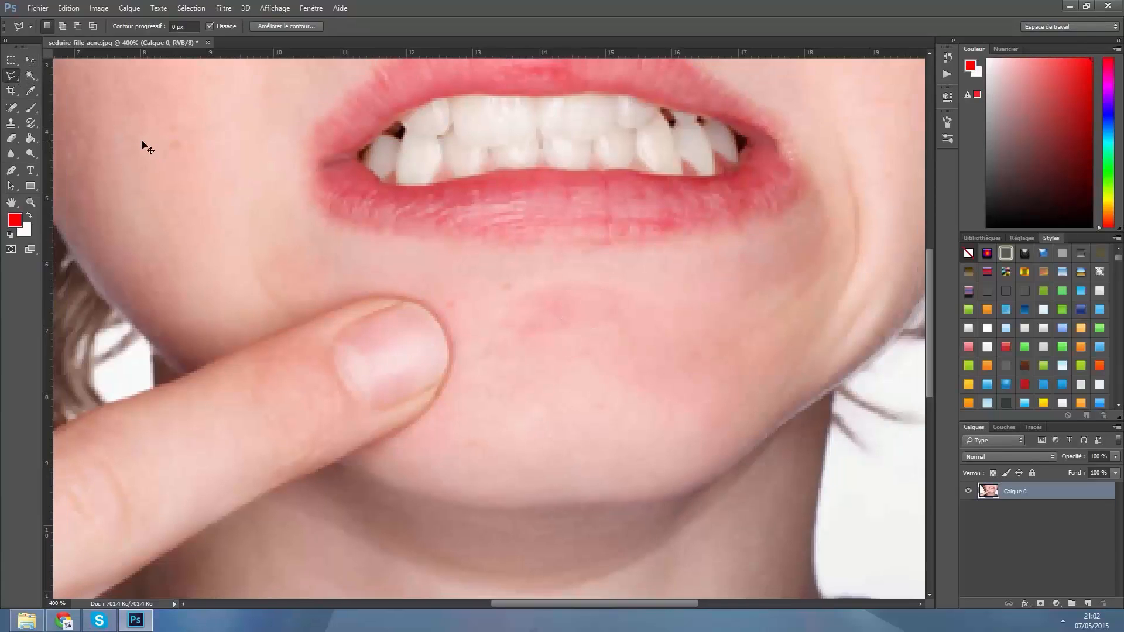
pyautogui.hotkey('ctrl', '-')
pyautogui.hotkey('ctrl', '-')
pyautogui.hotkey('ctrl', '-')
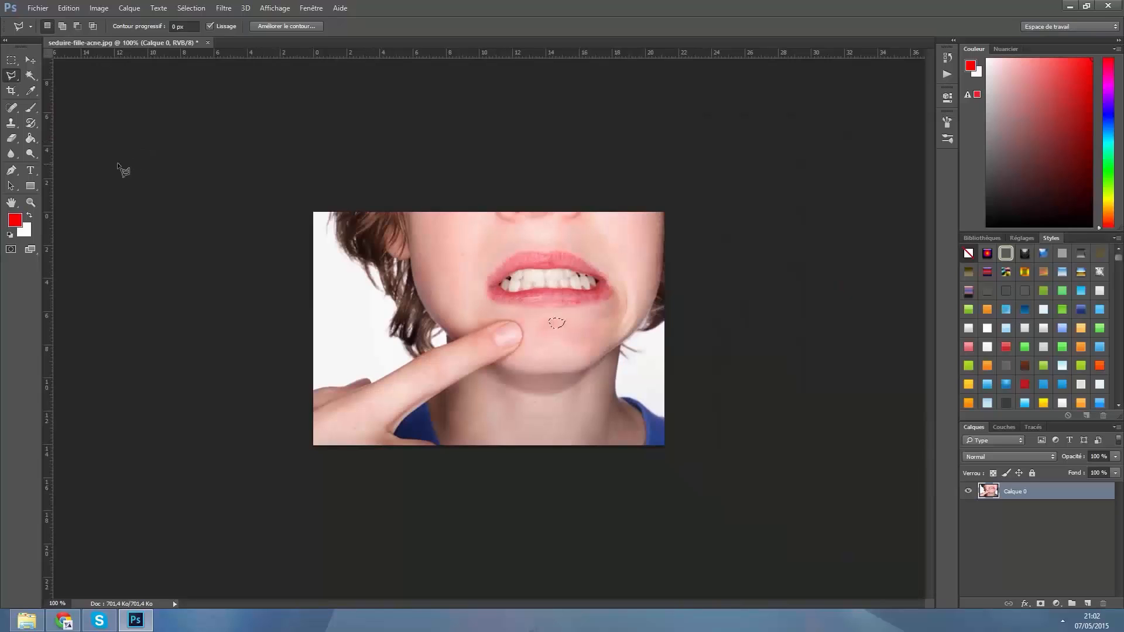
pyautogui.click(11, 60)
pyautogui.click(201, 241)
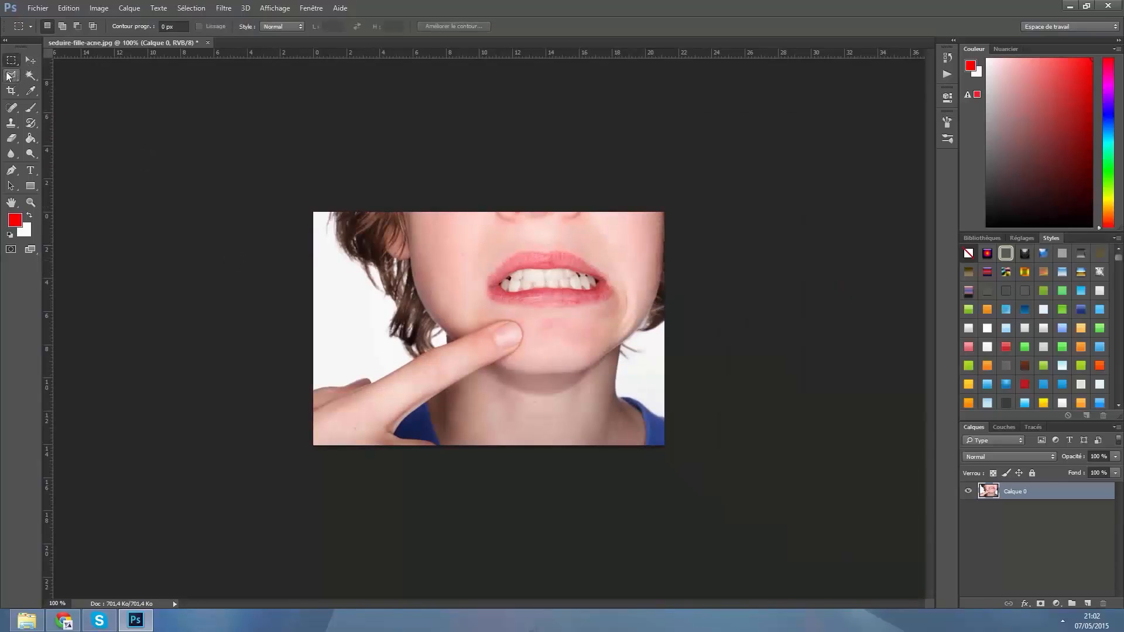
pyautogui.click(30, 59)
pyautogui.hotkey('ctrl', '+')
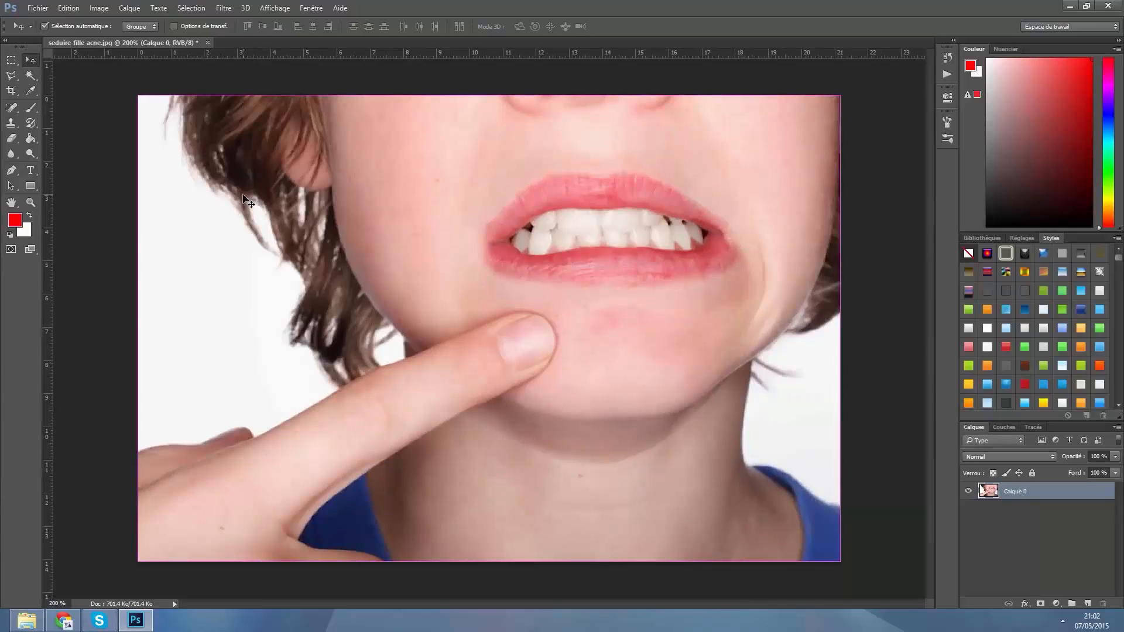
pyautogui.hotkey('ctrl', '-')
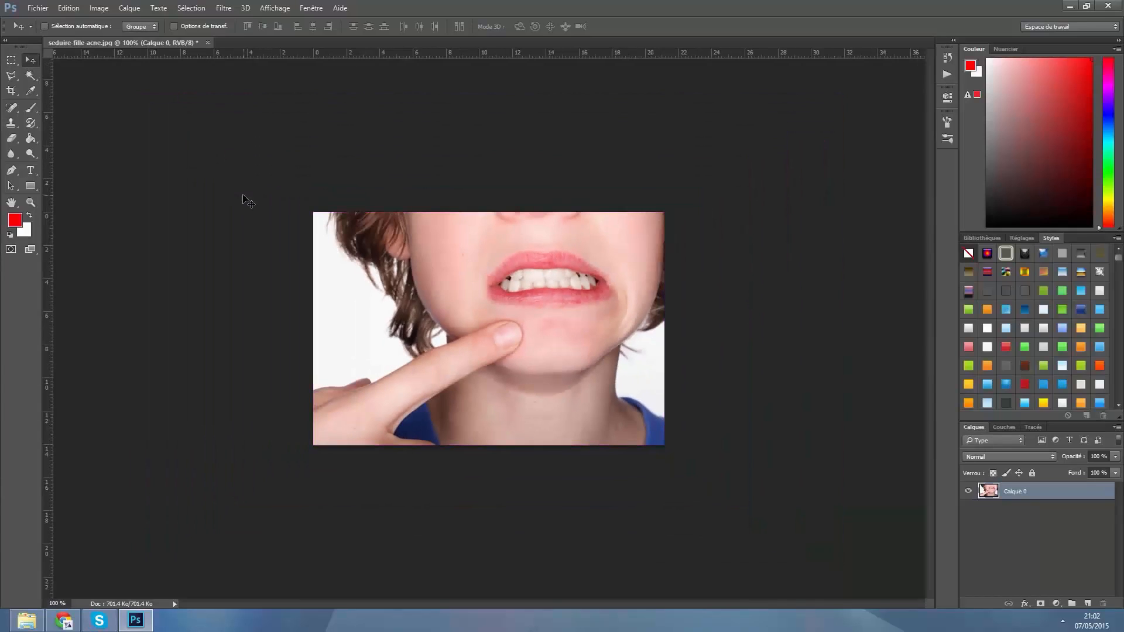
# Step: Outline the remaining reddish patch on the chin with a closed, wider Polygonal Lasso selection
pyautogui.hotkey('ctrl', '+')
pyautogui.hotkey('ctrl', '+')
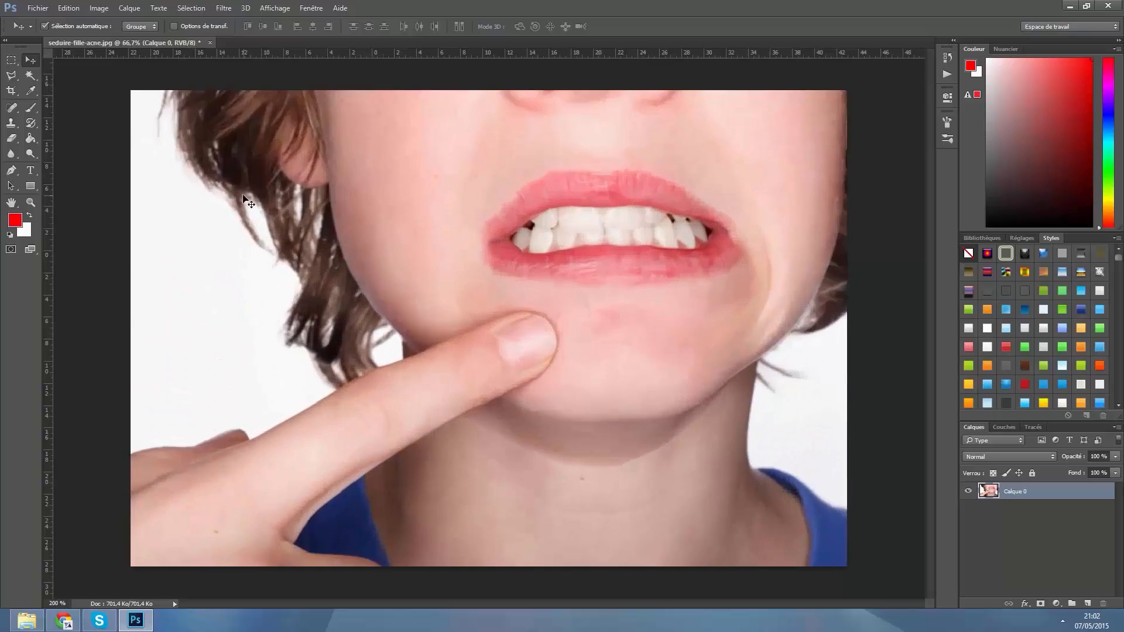
pyautogui.hotkey('ctrl', '+')
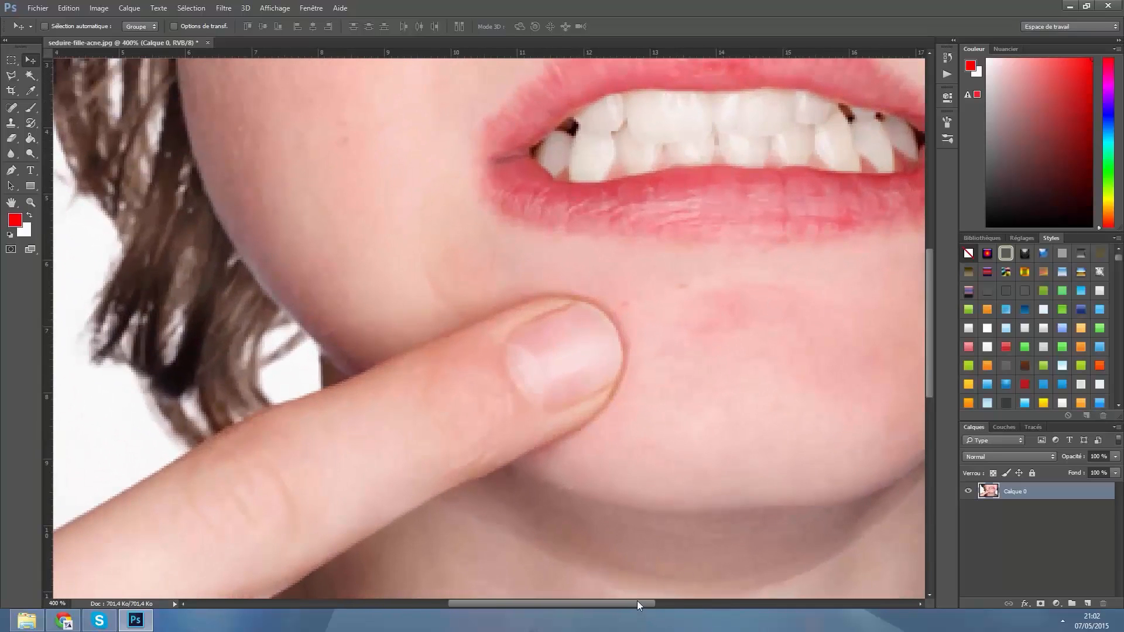
pyautogui.moveTo(637, 601); pyautogui.dragTo(678, 599)
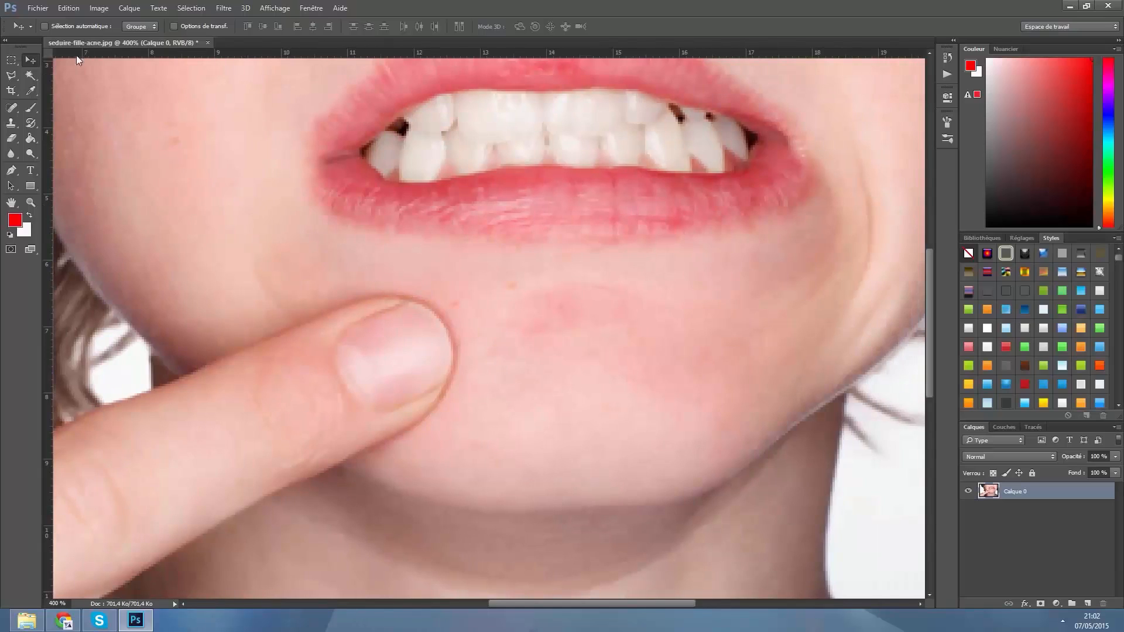
pyautogui.click(11, 75)
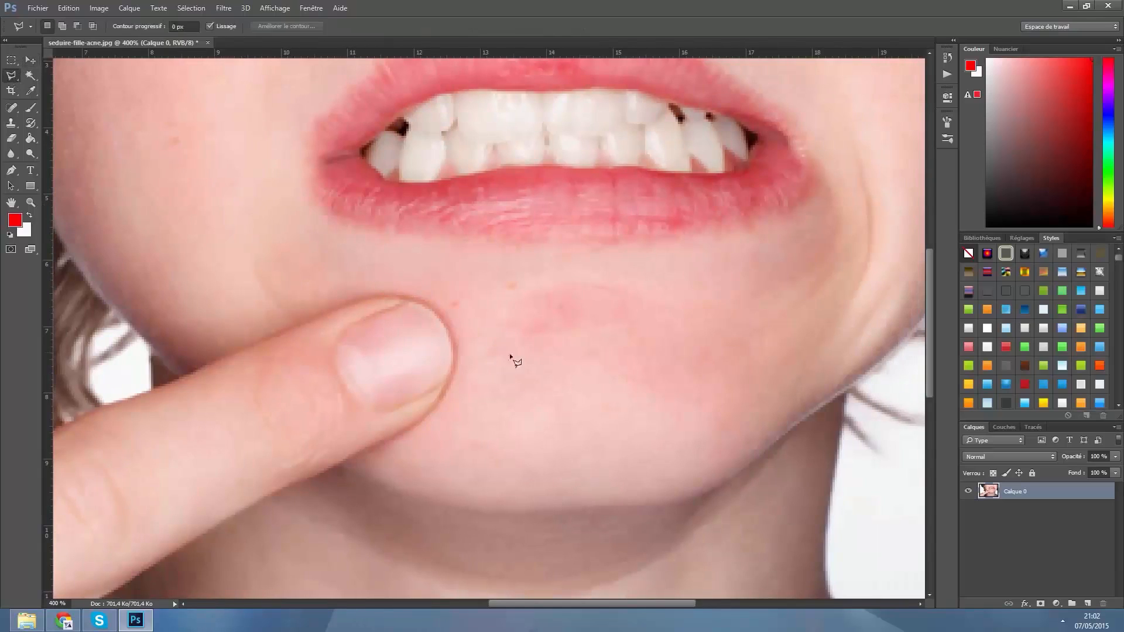
pyautogui.click(624, 288)
pyautogui.click(580, 280)
pyautogui.click(543, 289)
pyautogui.click(526, 327)
pyautogui.click(543, 344)
pyautogui.click(610, 345)
pyautogui.click(641, 321)
pyautogui.click(623, 287)
# Step: Fill the selected reddish patch using Contenu pris en compte at 100% opacity, and clear the selection
pyautogui.click(69, 7)
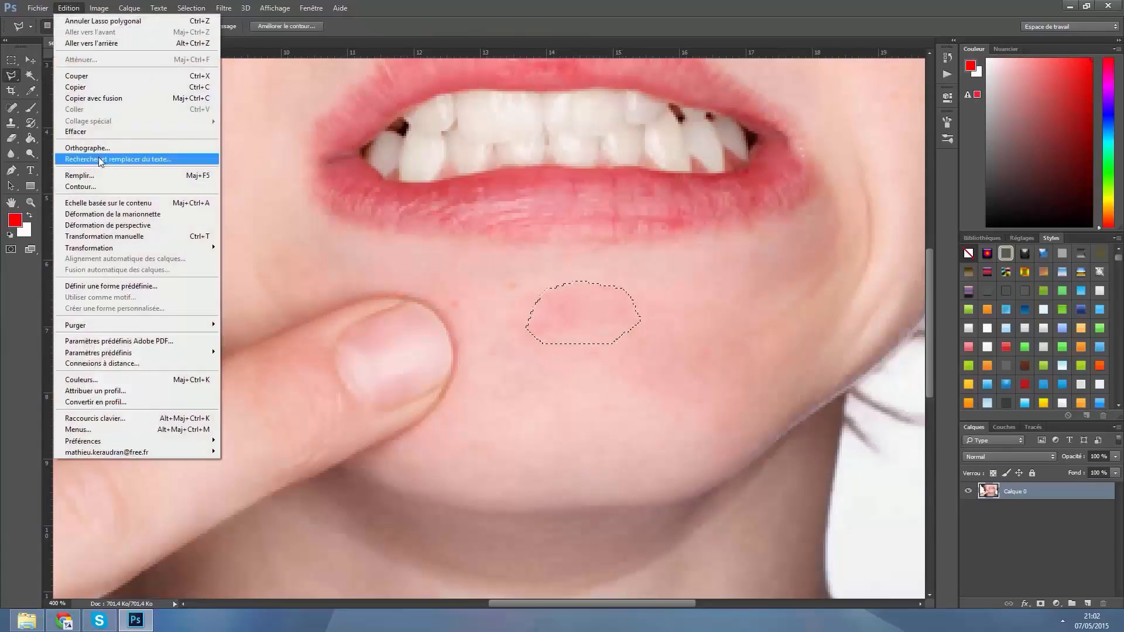
pyautogui.click(89, 176)
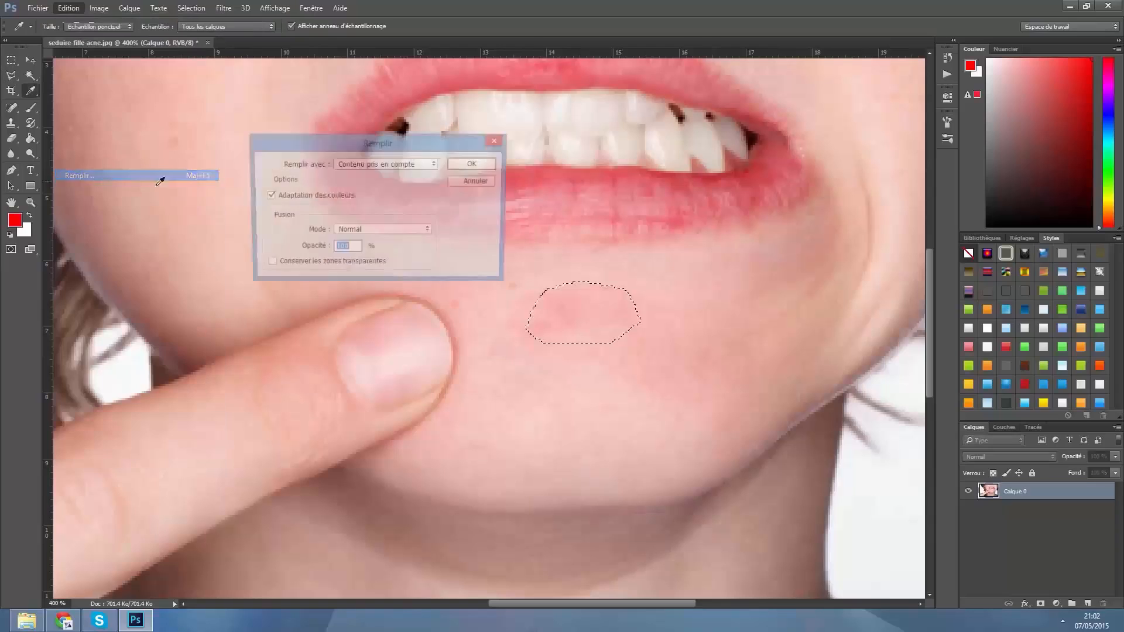
pyautogui.click(474, 164)
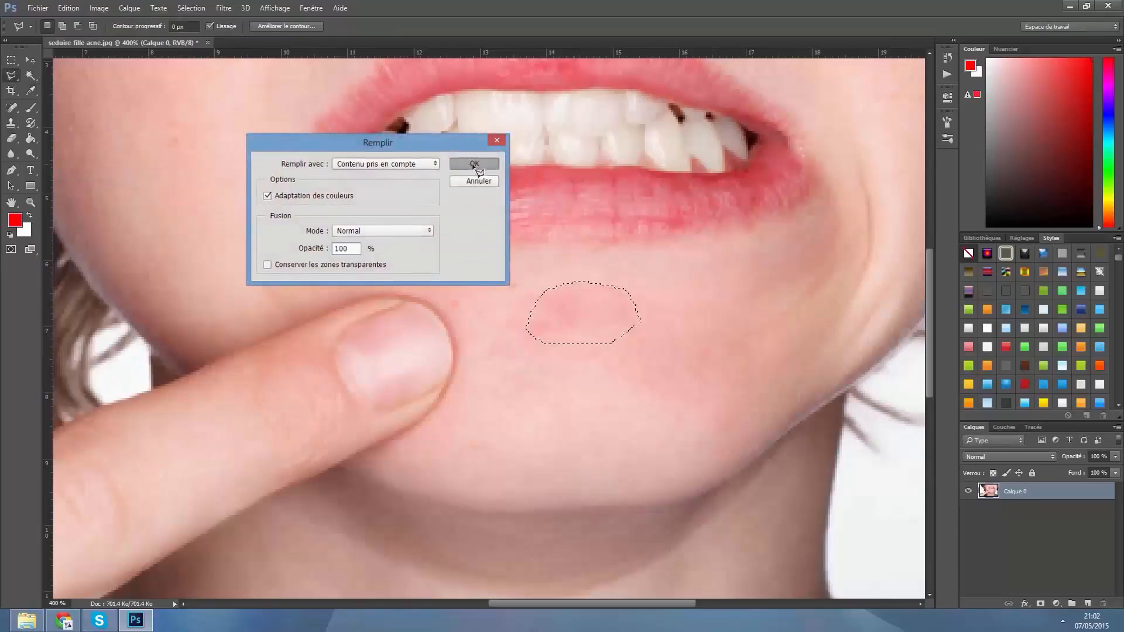
pyautogui.hotkey('ctrl', 'd')
pyautogui.click(33, 61)
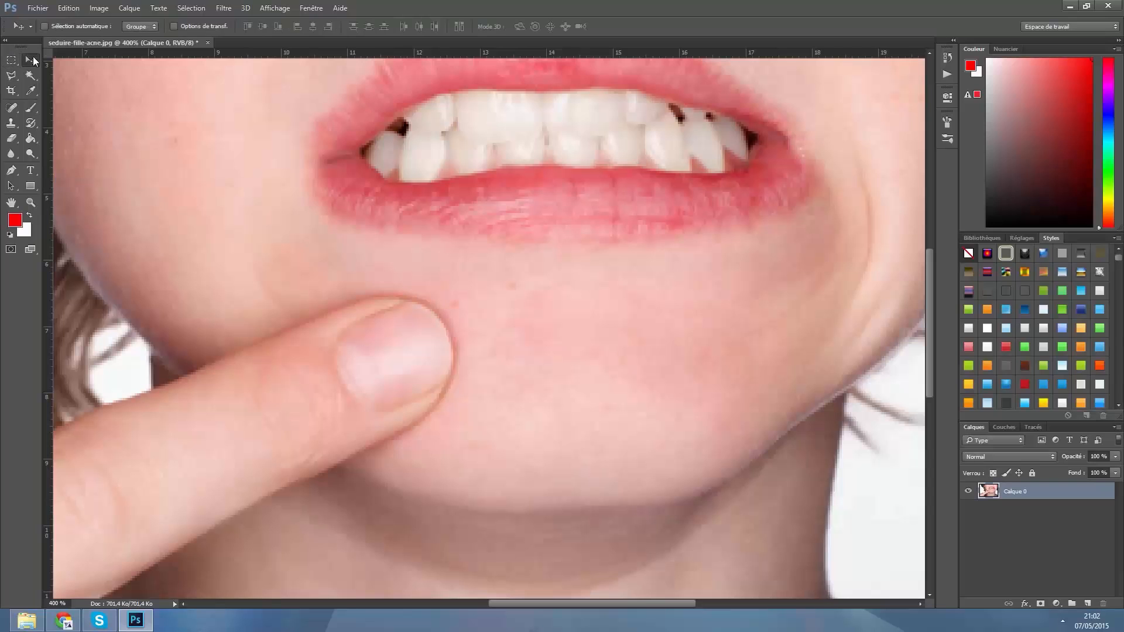
# Step: Examine the retouched chin at several zoom levels on the whole image
pyautogui.hotkey('ctrl', '-')
pyautogui.hotkey('ctrl', '-')
pyautogui.hotkey('ctrl', '-')
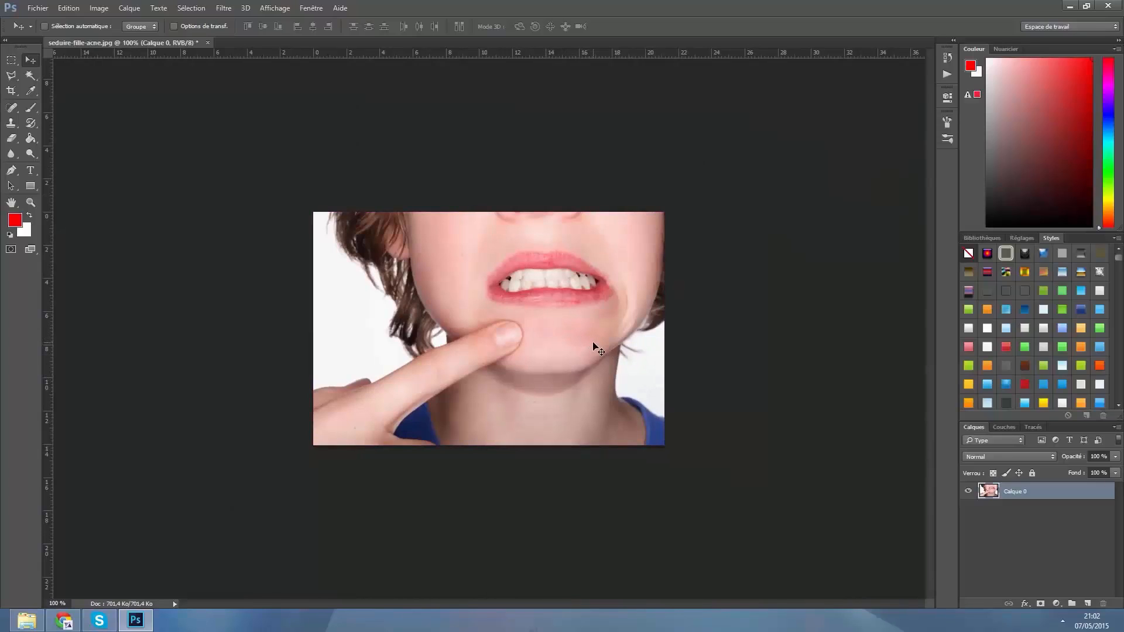
pyautogui.hotkey('ctrl', '-')
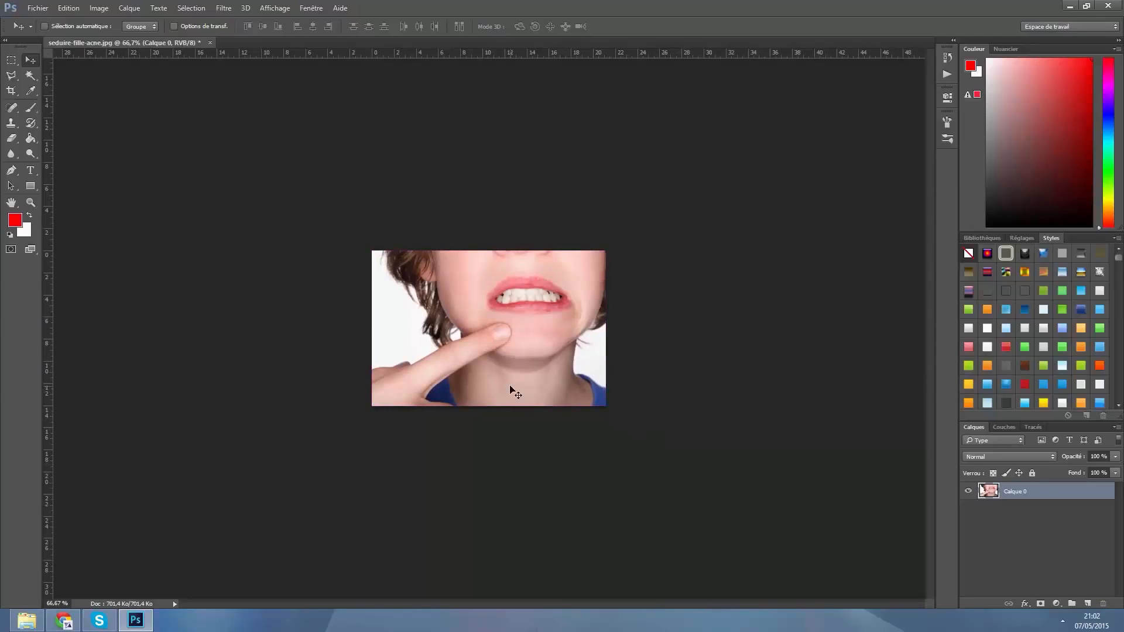
pyautogui.hotkey('ctrl', '+')
pyautogui.hotkey('ctrl', '+')
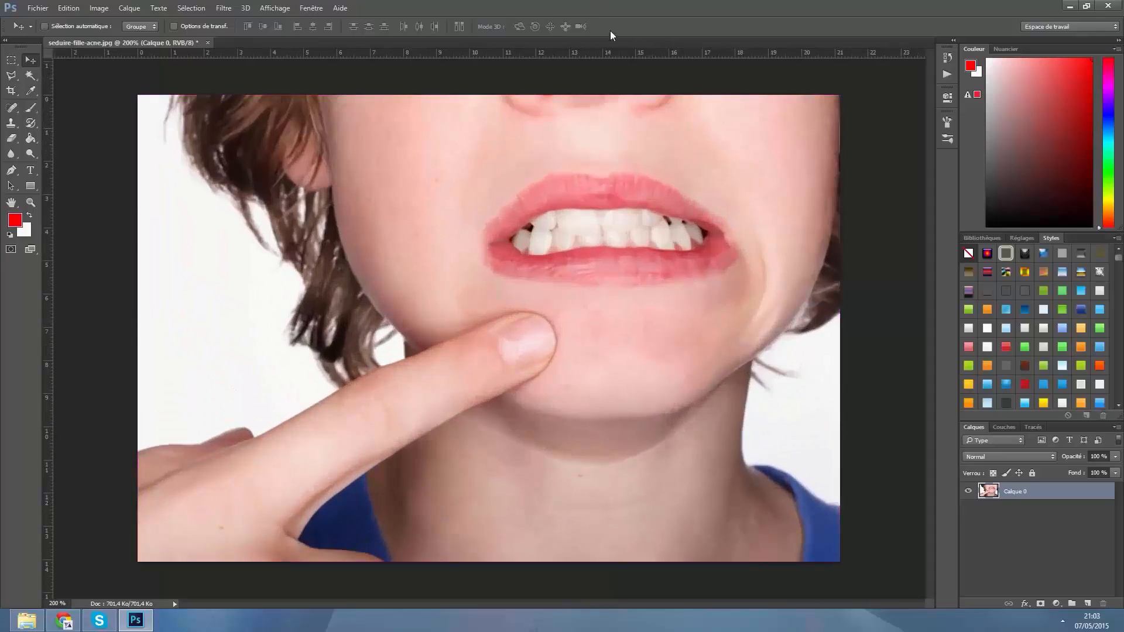
pyautogui.click(1070, 7)
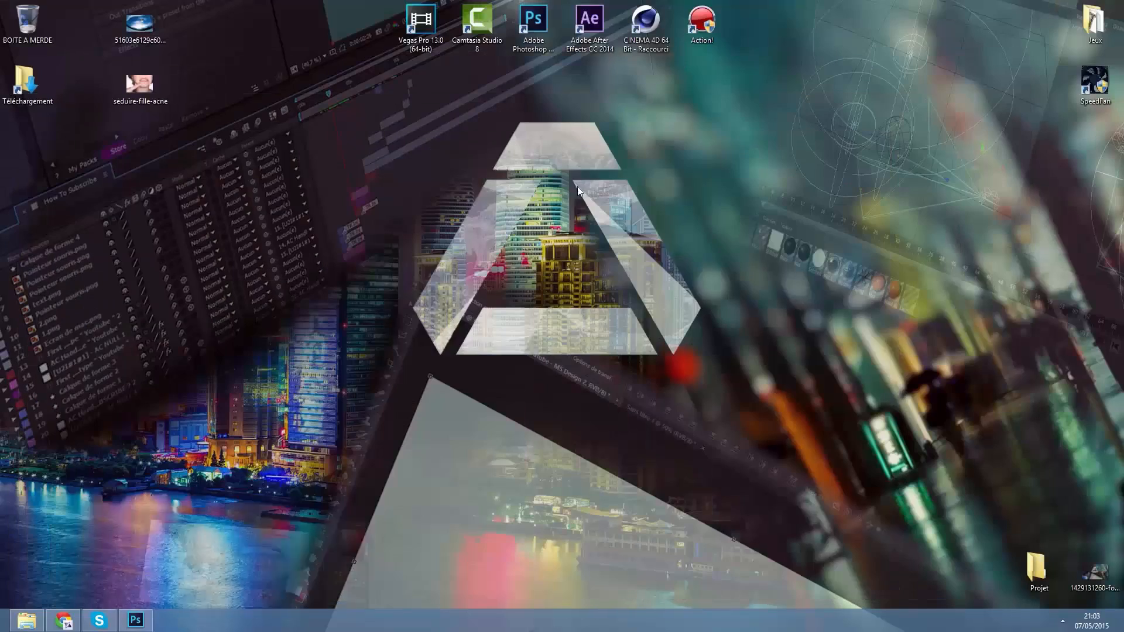
pyautogui.click(136, 619)
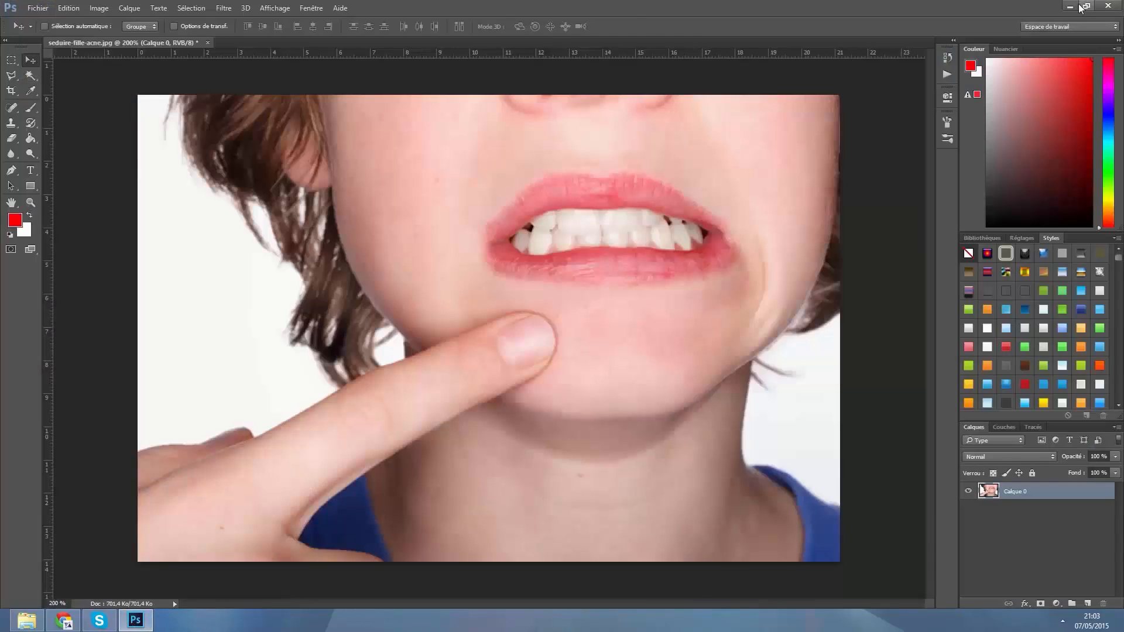
pyautogui.click(1087, 6)
pyautogui.moveTo(133, 38); pyautogui.dragTo(568, 276)
pyautogui.click(1106, 36)
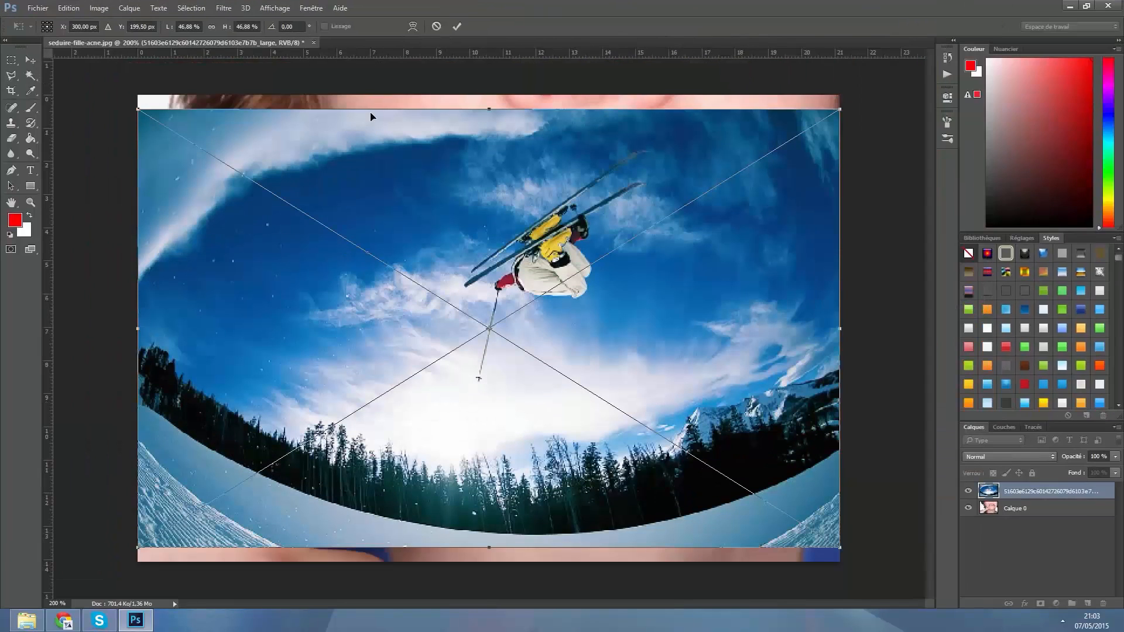
pyautogui.press('Escape')
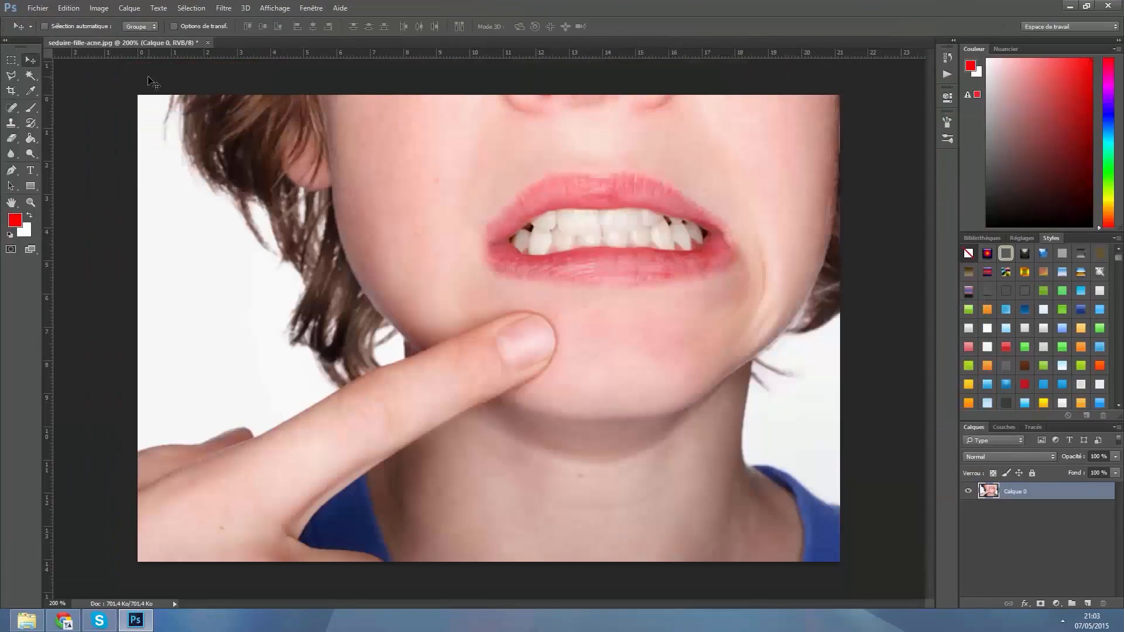
# Step: Close seduire-fille-acne.jpg without saving, and open the skier photo from the desktop as its own document
pyautogui.click(207, 42)
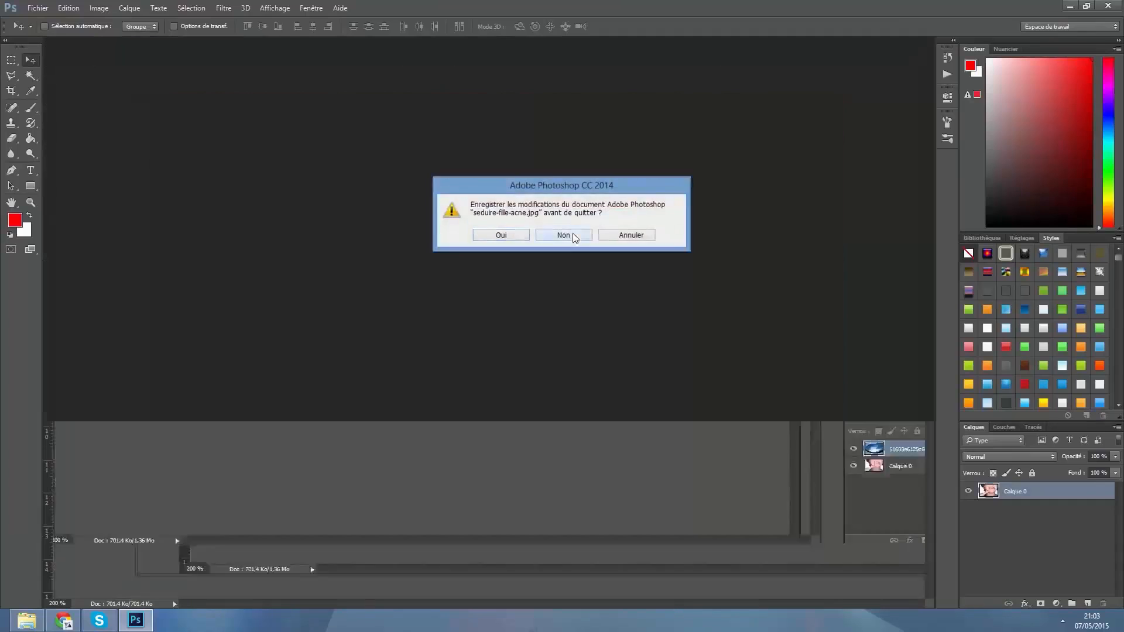
pyautogui.click(563, 235)
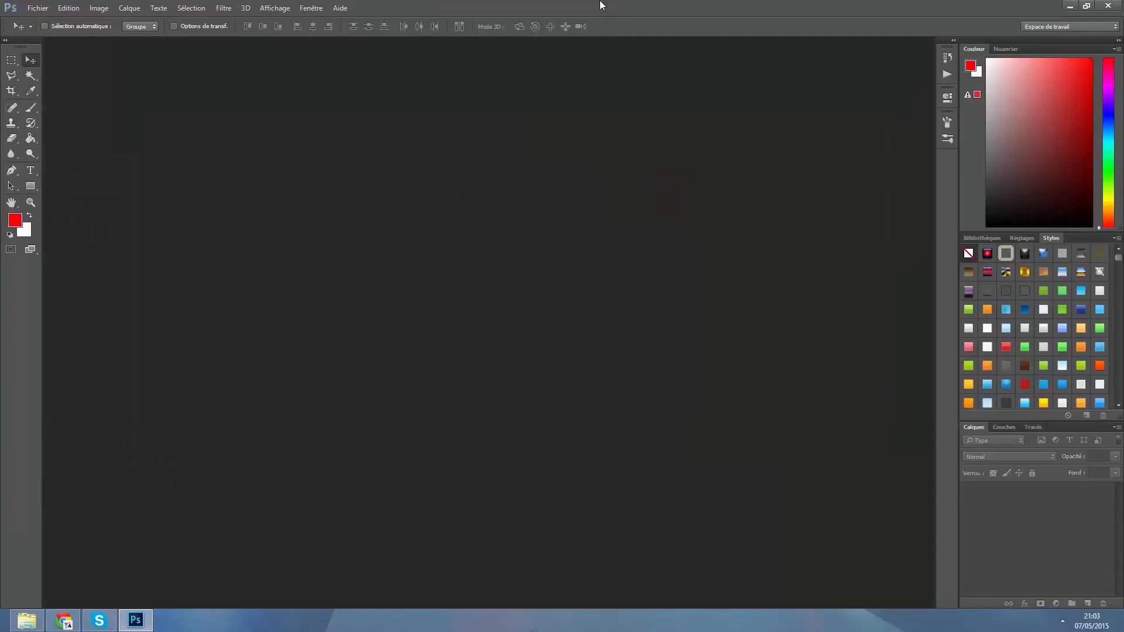
pyautogui.click(1086, 6)
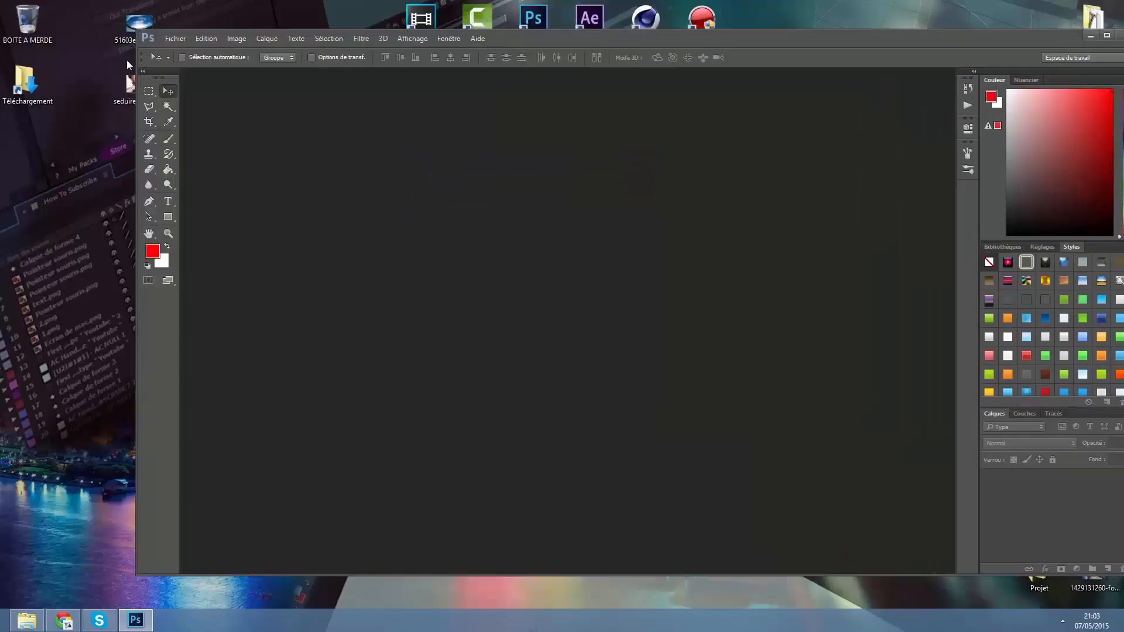
pyautogui.moveTo(139, 23); pyautogui.dragTo(461, 278)
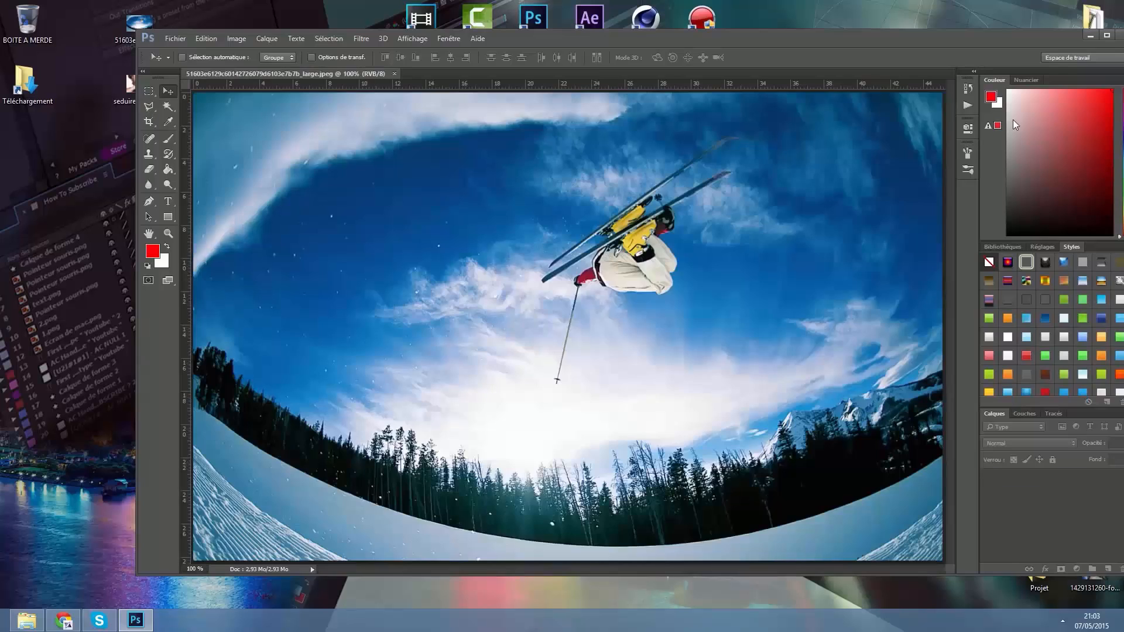
pyautogui.click(1106, 35)
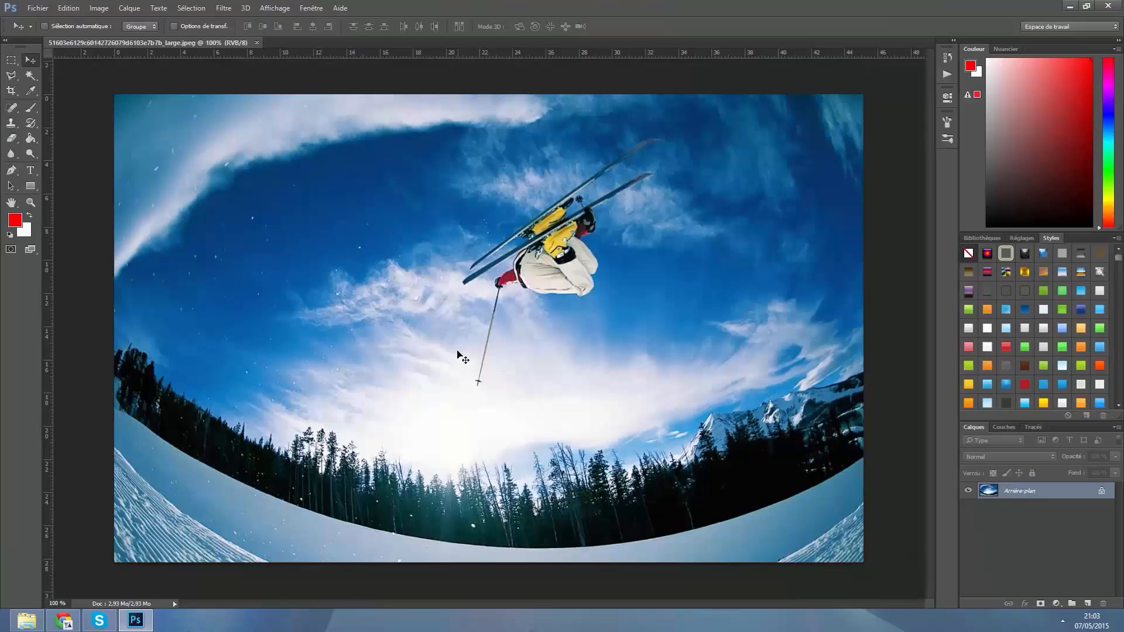
# Step: Start a Polygonal Lasso outline at the ski pole's basket, following the pole's right edge and the skier's lower body up to the helmet
pyautogui.click(12, 75)
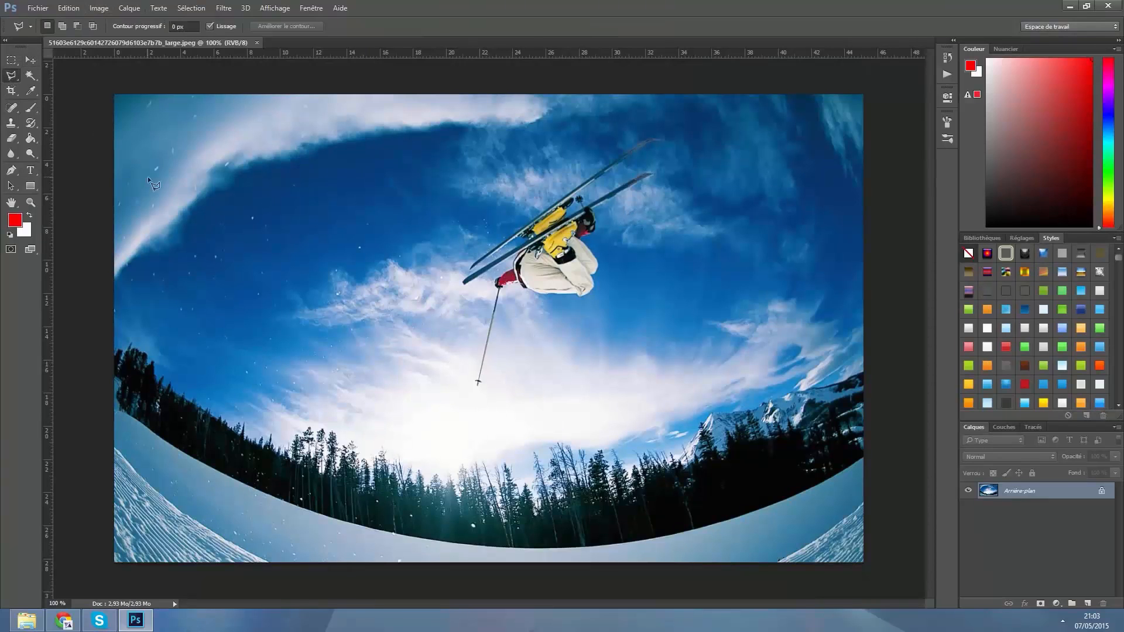
pyautogui.hotkey('ctrl', '+')
pyautogui.hotkey('ctrl', '+')
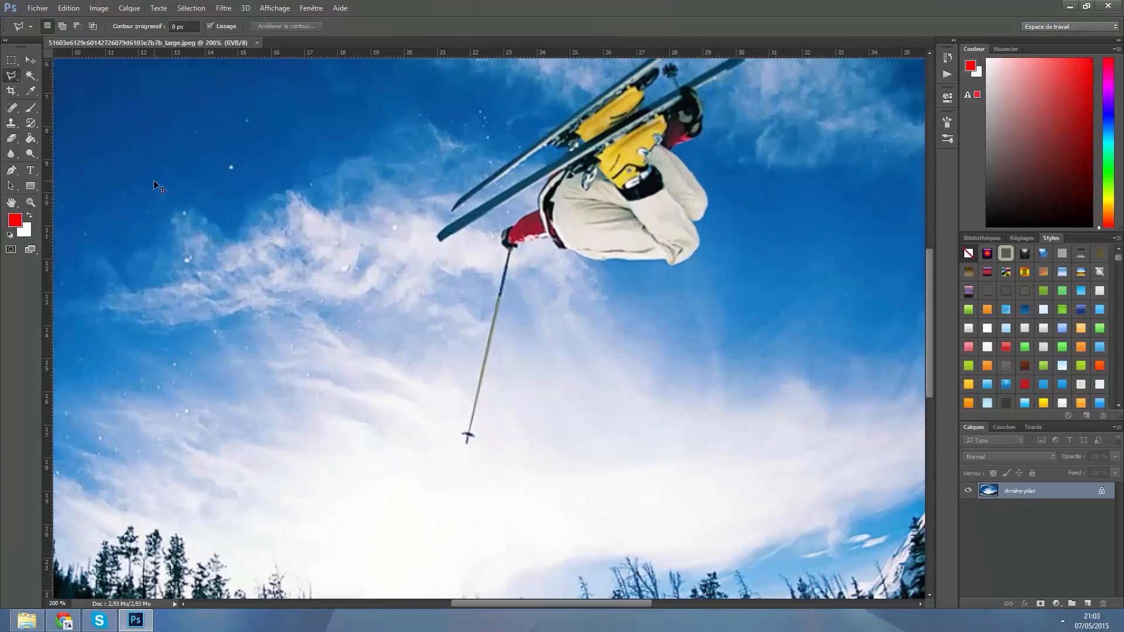
pyautogui.hotkey('ctrl', '+')
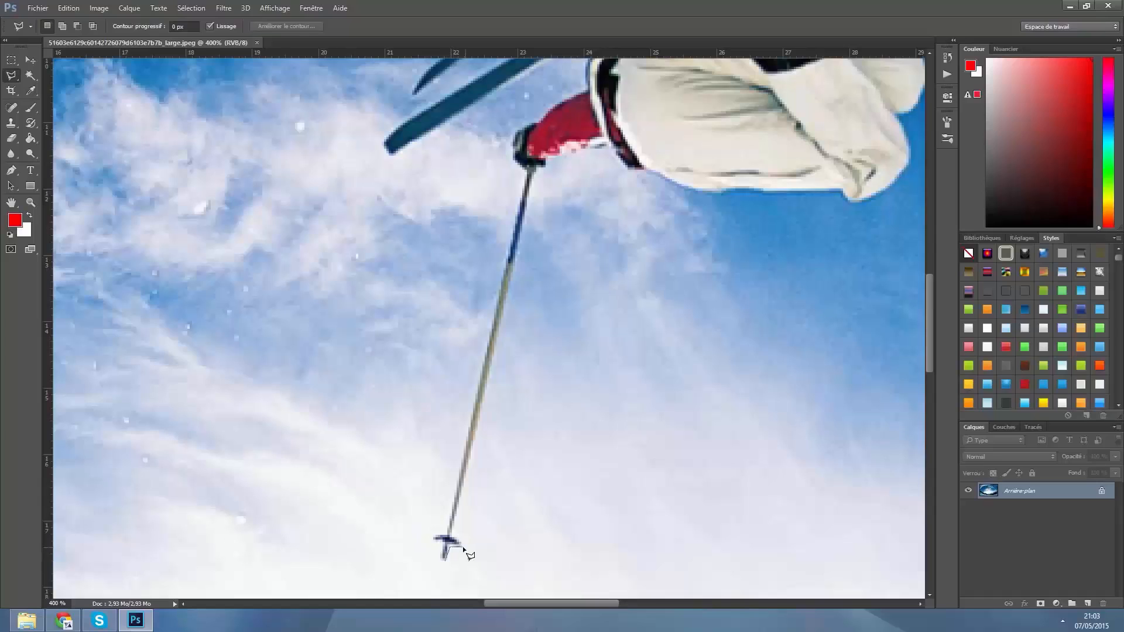
pyautogui.click(454, 534)
pyautogui.click(539, 175)
pyautogui.click(556, 159)
pyautogui.click(660, 185)
pyautogui.click(882, 202)
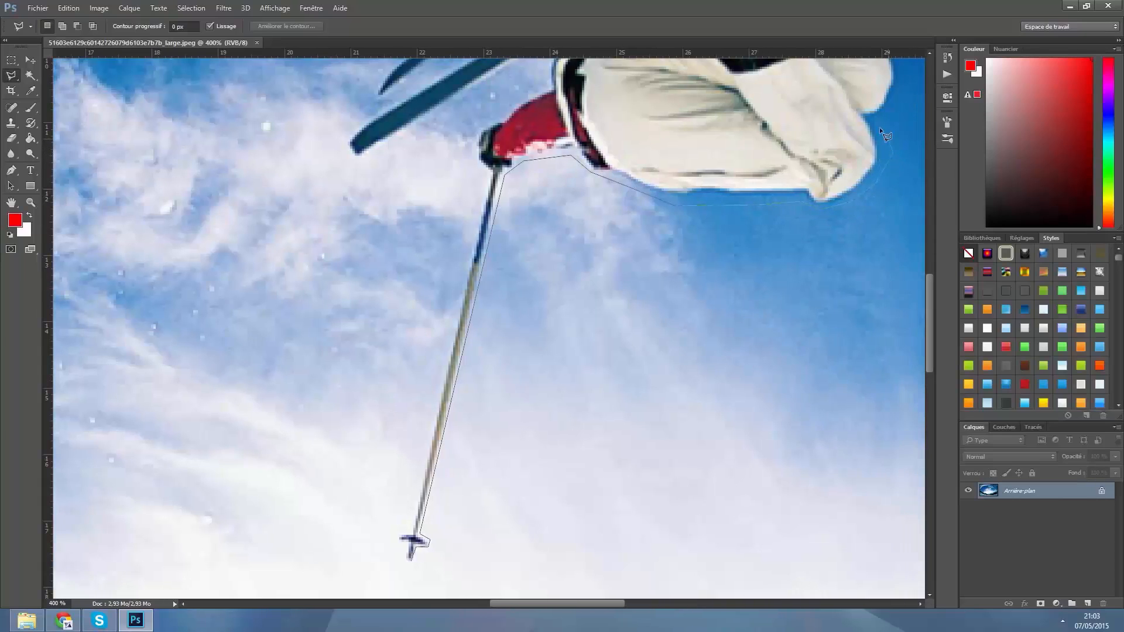
pyautogui.click(903, 76)
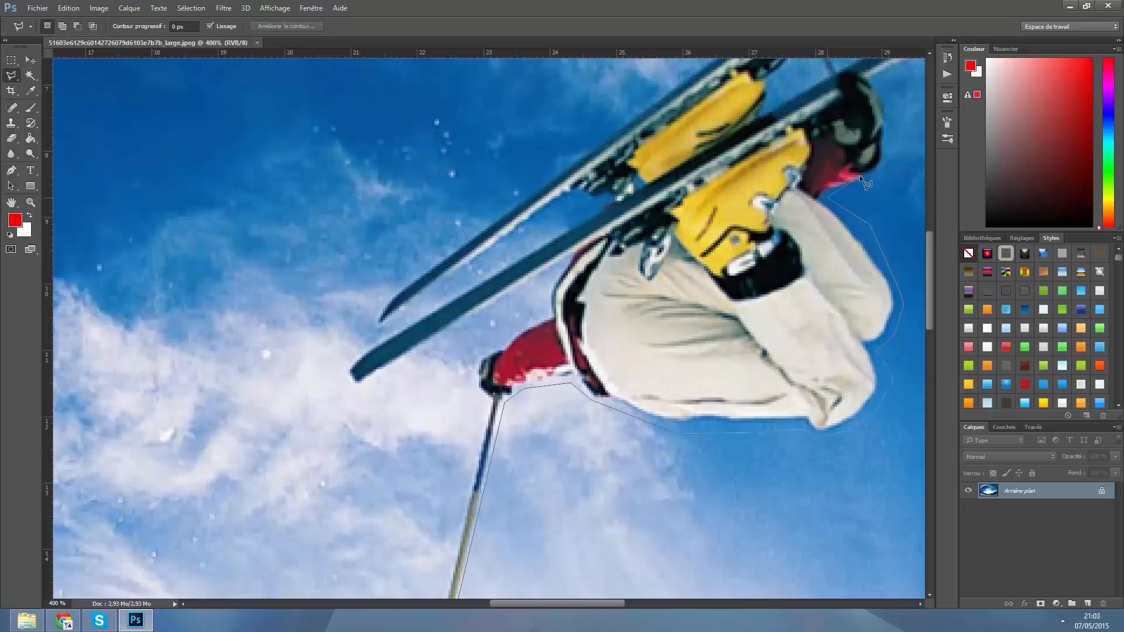
pyautogui.click(878, 79)
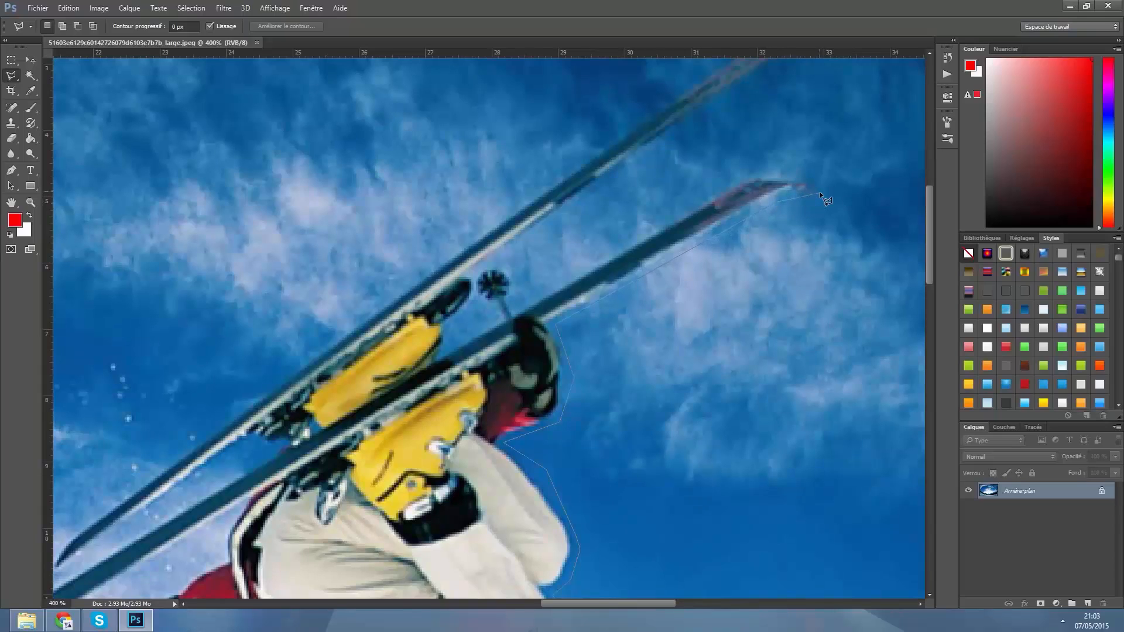
# Step: Continue the lasso outline around the lower ski's raised tip, back between the skis, and around the upper ski's tip
pyautogui.click(751, 171)
pyautogui.click(477, 272)
pyautogui.click(758, 75)
pyautogui.scroll(3, 760, 72)
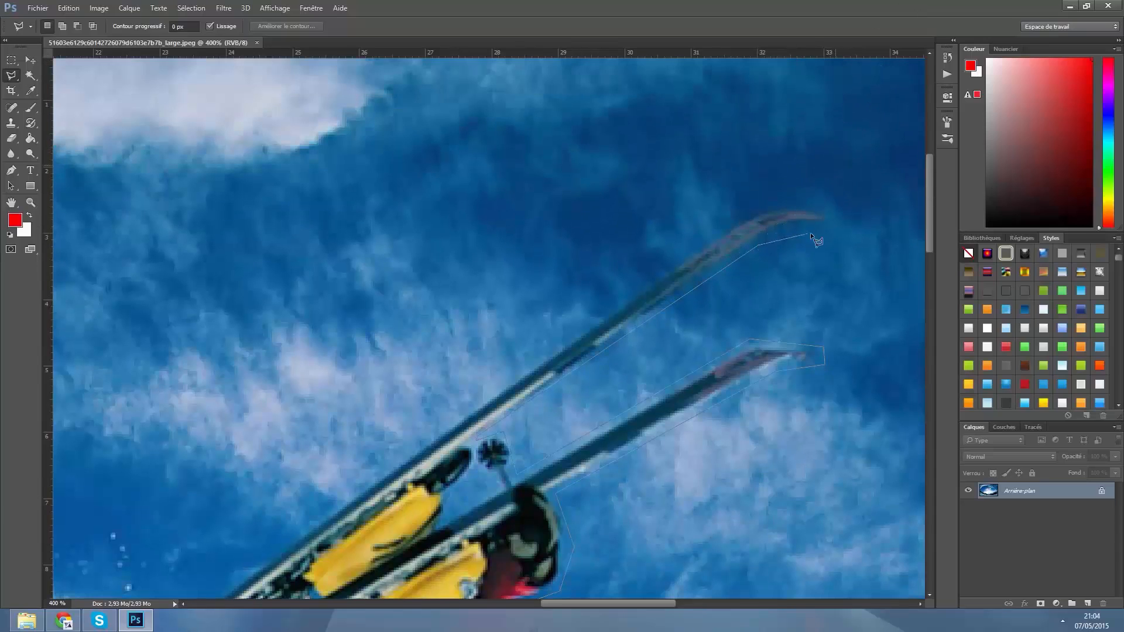
pyautogui.click(825, 223)
pyautogui.click(835, 206)
pyautogui.click(723, 220)
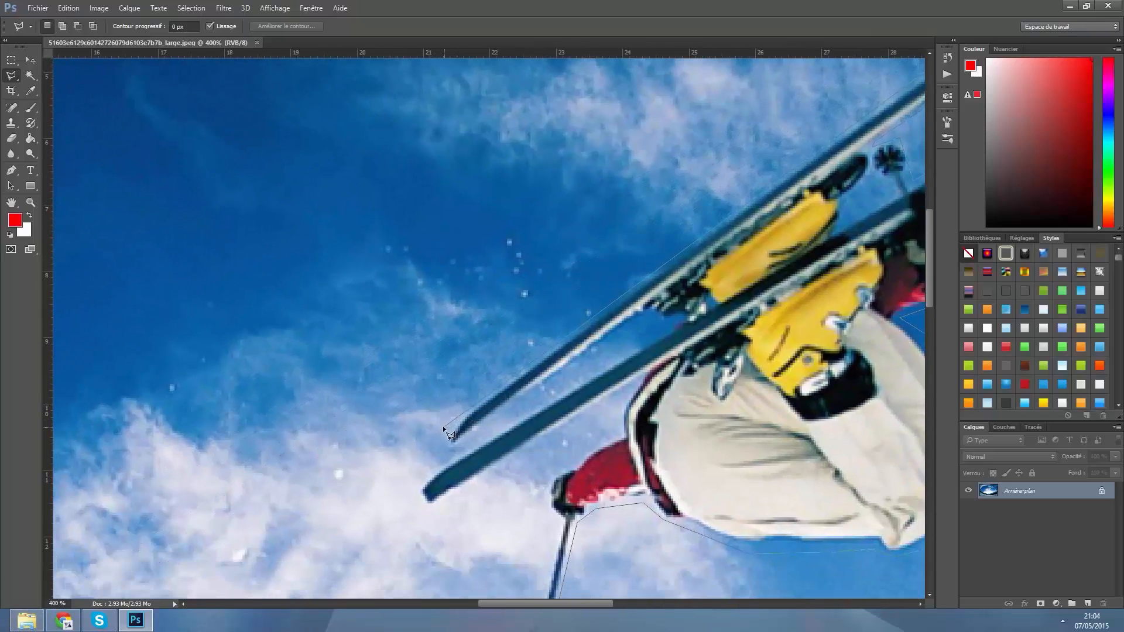
# Step: Carry the lasso outline around both ski tails and down the pole's left side, closing the selection at the pole basket
pyautogui.click(439, 424)
pyautogui.click(666, 336)
pyautogui.click(409, 485)
pyautogui.click(430, 513)
pyautogui.click(543, 479)
pyautogui.click(555, 521)
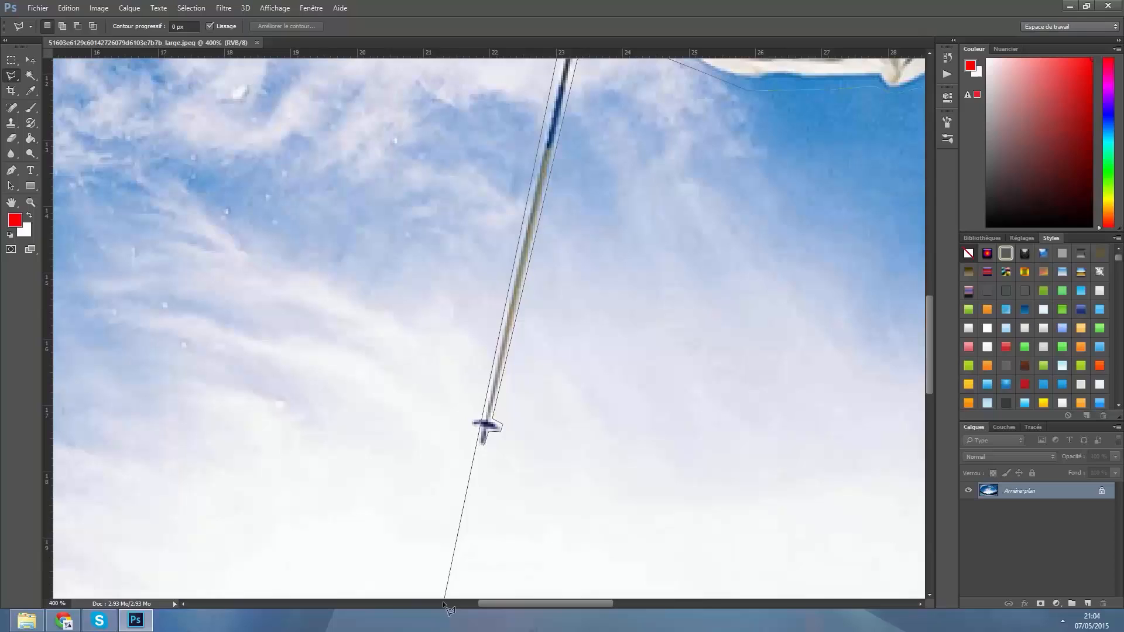
pyautogui.click(481, 410)
pyautogui.click(461, 421)
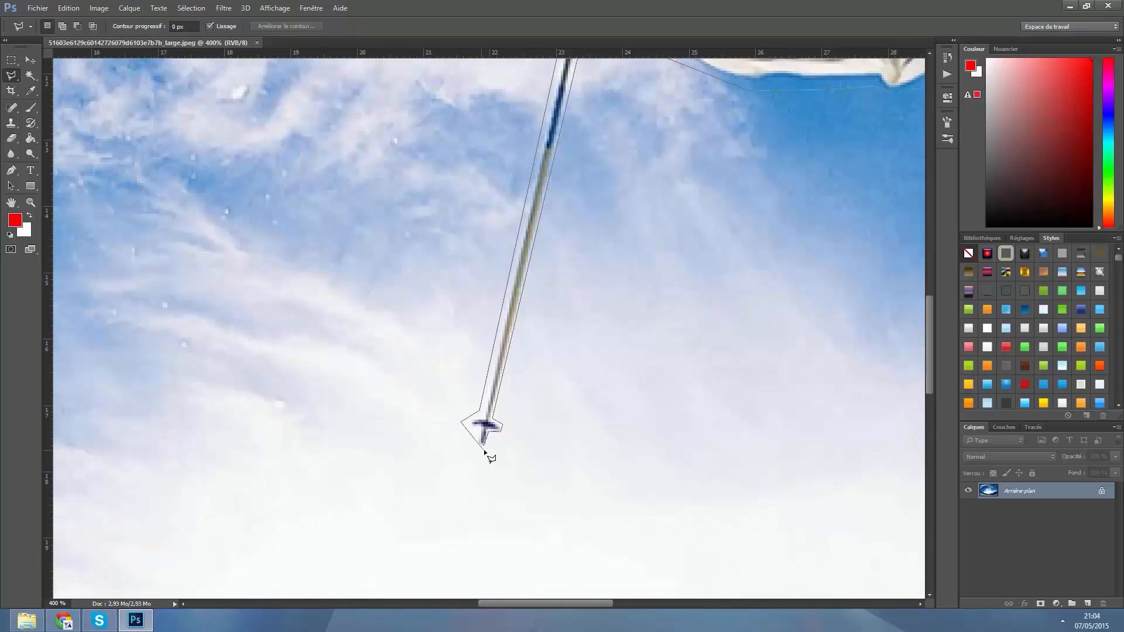
pyautogui.click(477, 445)
pyautogui.click(484, 447)
pyautogui.scroll(-1, 586, 309)
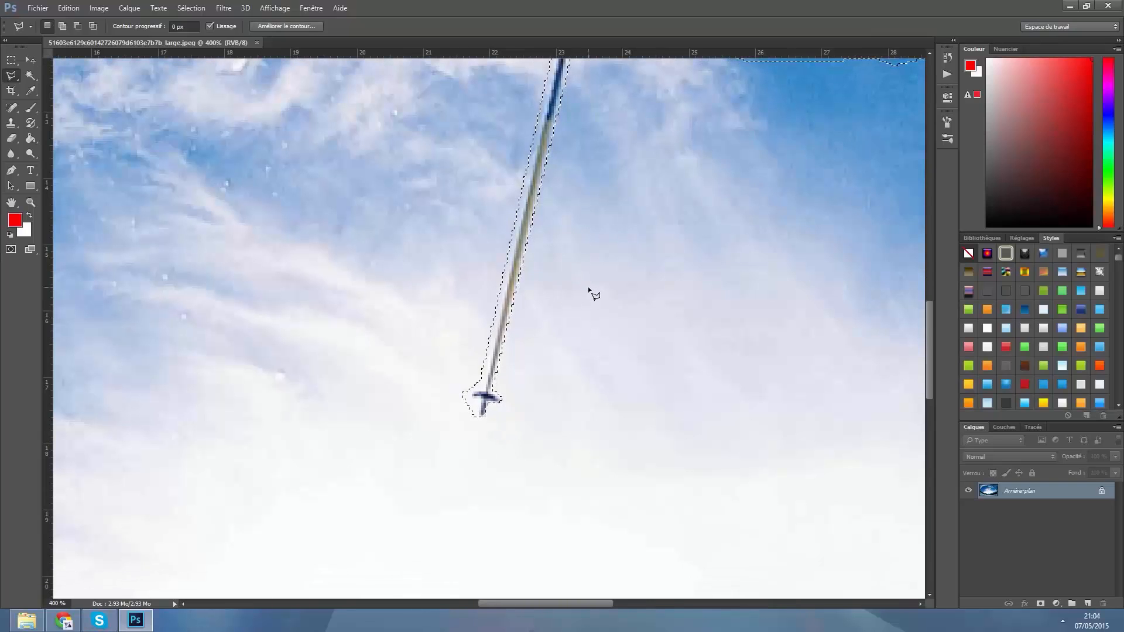
# Step: Convert the locked Arrière-plan into an editable layer named Calque 0, with Normal mode and 100% opacity
pyautogui.hotkey('ctrl', '-')
pyautogui.hotkey('ctrl', '-')
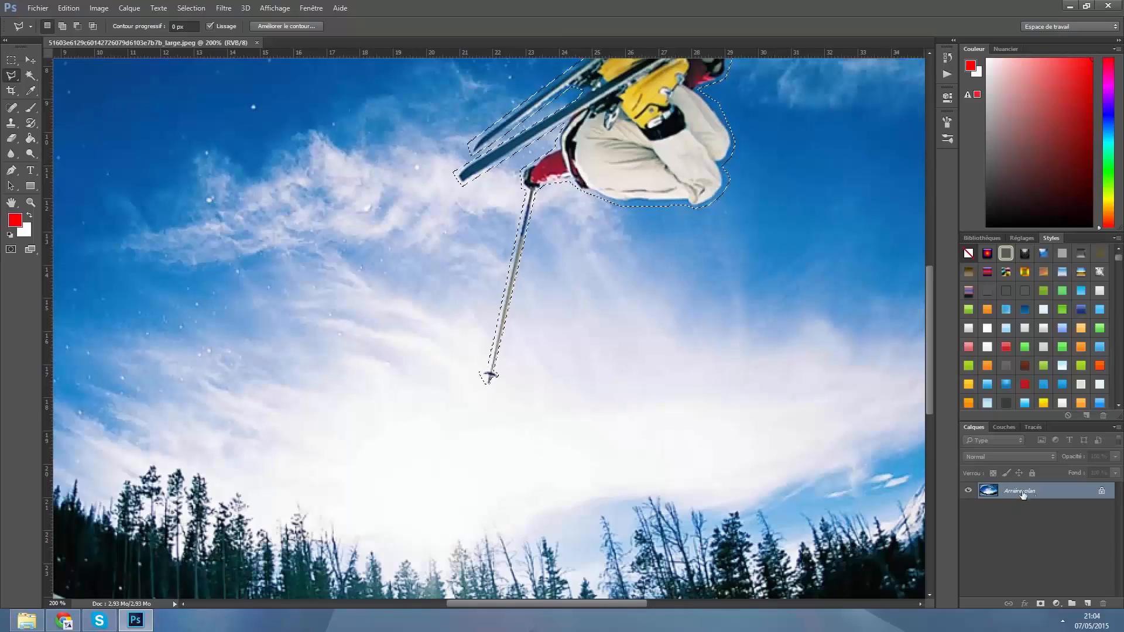
pyautogui.doubleClick(1101, 493)
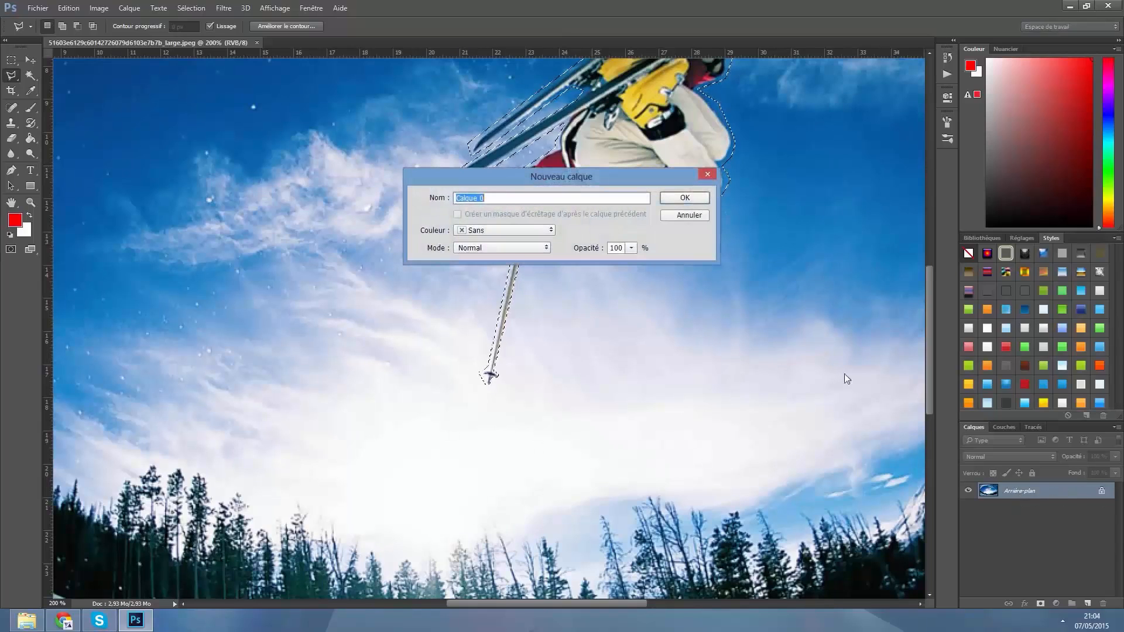
pyautogui.click(684, 199)
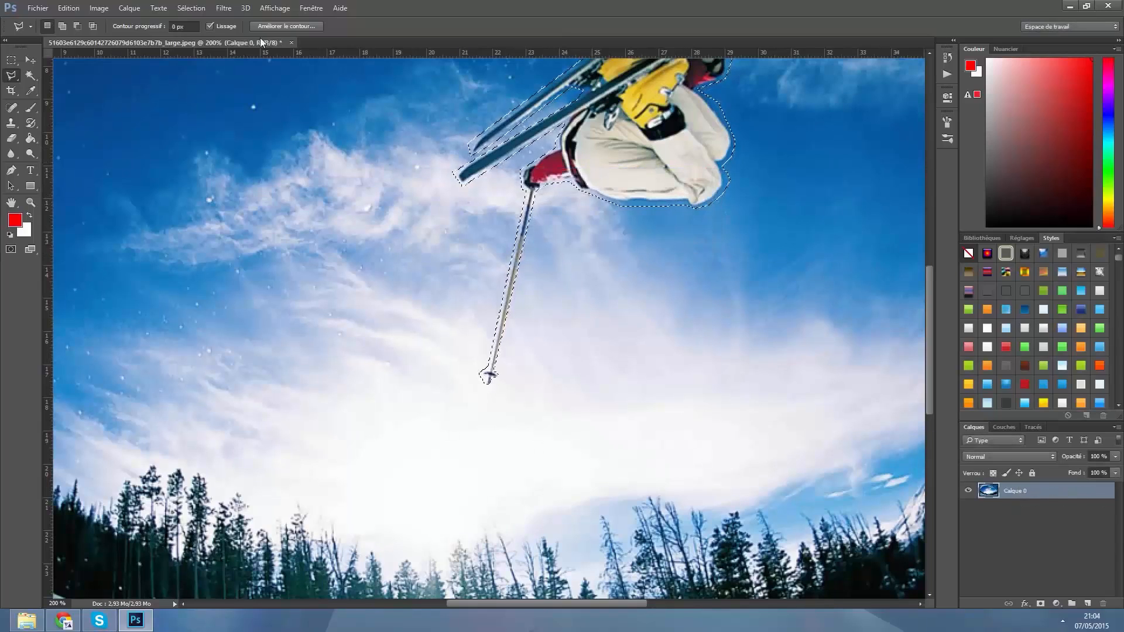
# Step: Fill the skier selection using Contenu pris en compte, with Adaptation des couleurs enabled, Normal mode and 100% opacity
pyautogui.click(75, 10)
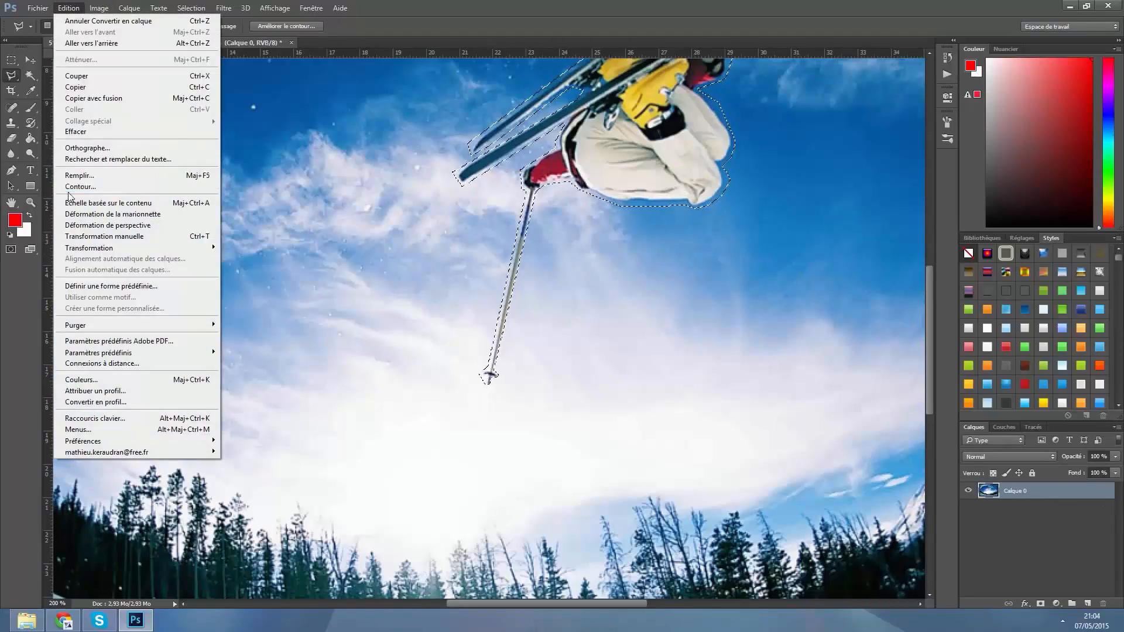
pyautogui.click(81, 176)
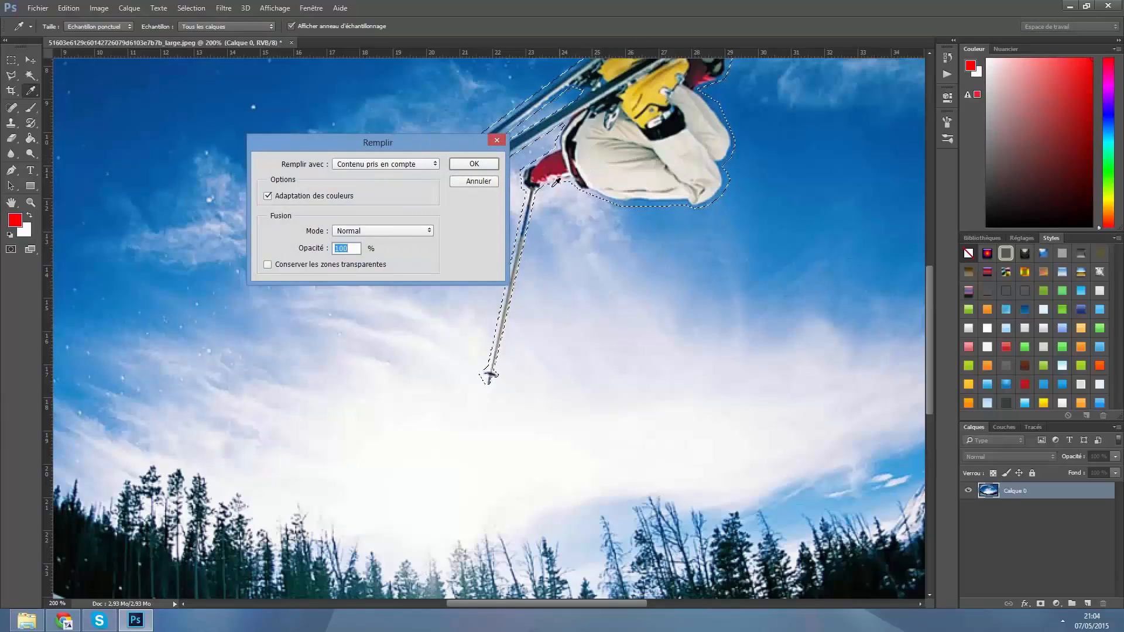
pyautogui.click(472, 164)
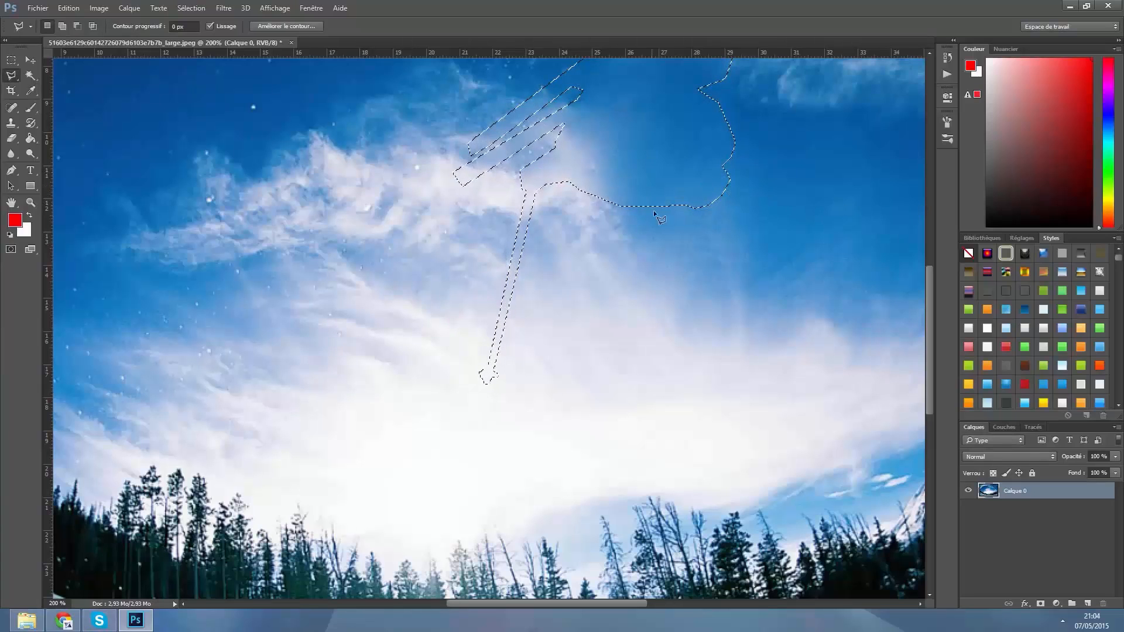
# Step: Clear the selection around the filled skier area and activate the Move tool
pyautogui.hotkey('ctrl', '-')
pyautogui.hotkey('ctrl', '-')
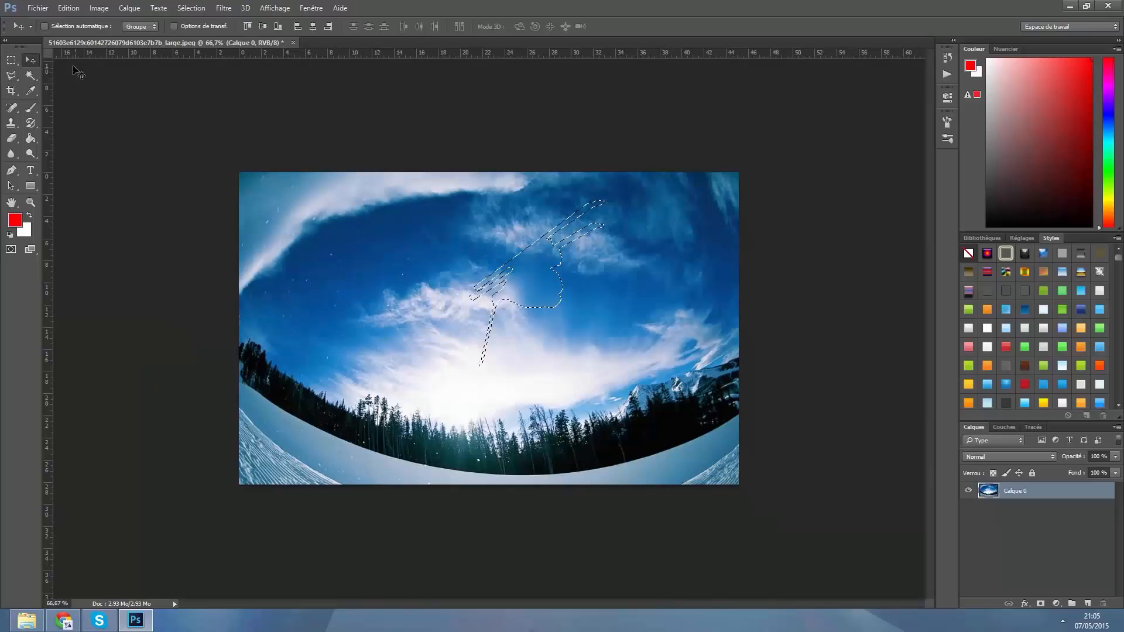
pyautogui.press('m')
pyautogui.hotkey('ctrl', 'd')
pyautogui.click(30, 59)
# Step: Examine the filled sky where the skier was, both on the whole image and close up
pyautogui.hotkey('ctrl', '-')
pyautogui.hotkey('ctrl', '-')
pyautogui.hotkey('ctrl', '+')
pyautogui.hotkey('ctrl', '+')
pyautogui.hotkey('ctrl', '+')
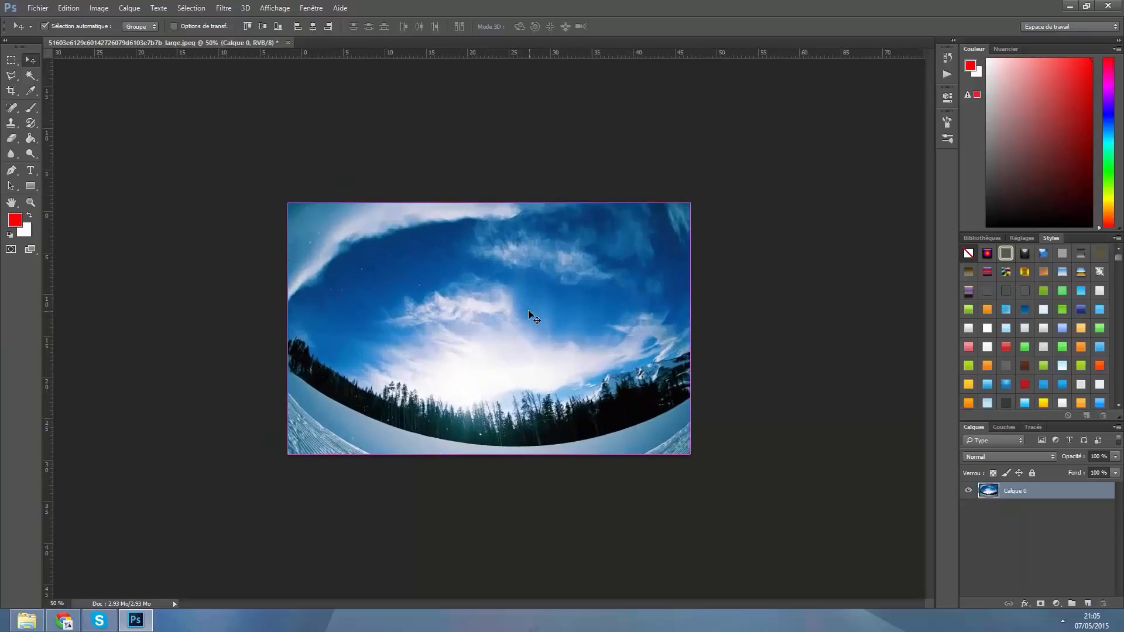
pyautogui.hotkey('ctrl', '+')
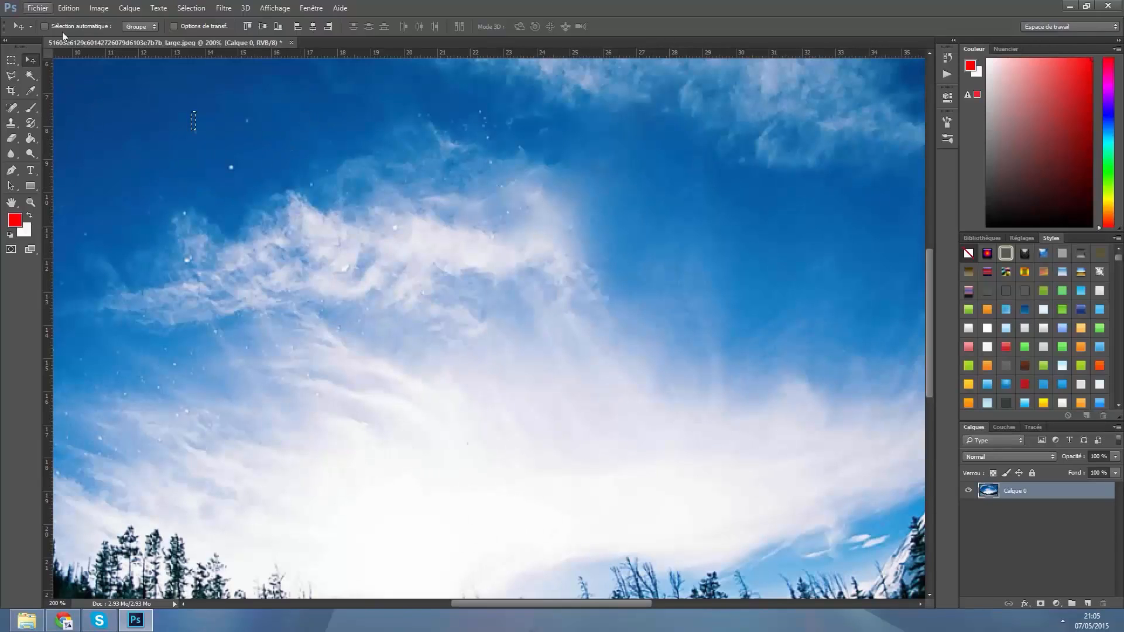
pyautogui.hotkey('ctrl', '-')
pyautogui.hotkey('ctrl', '-')
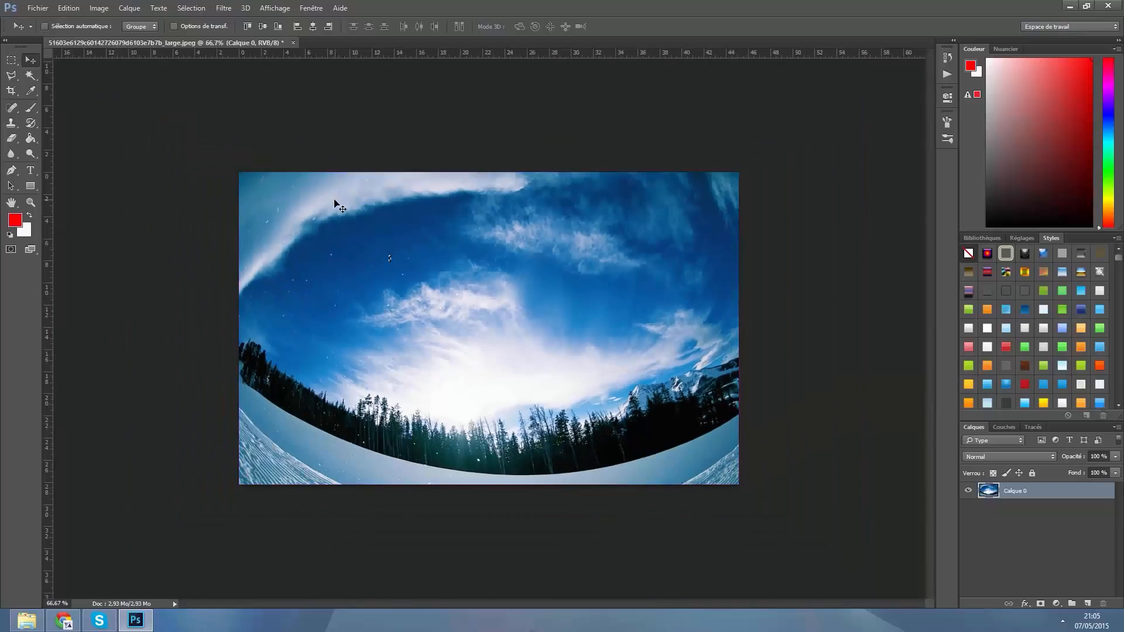
pyautogui.press('ctrl')
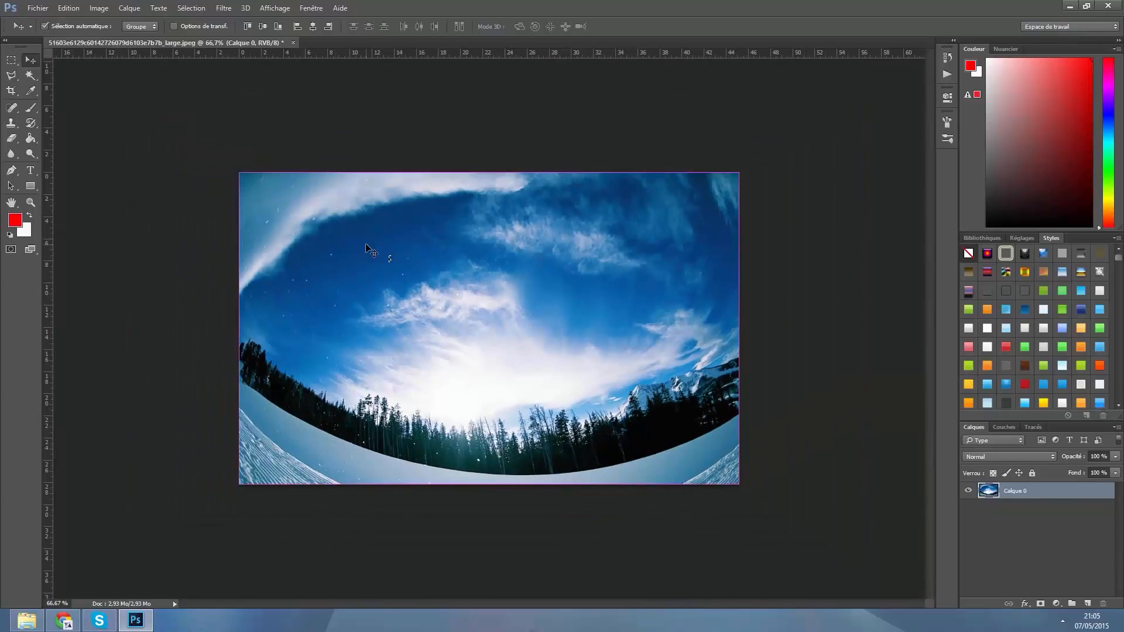
pyautogui.hotkey('ctrl', '+')
pyautogui.hotkey('ctrl', '+')
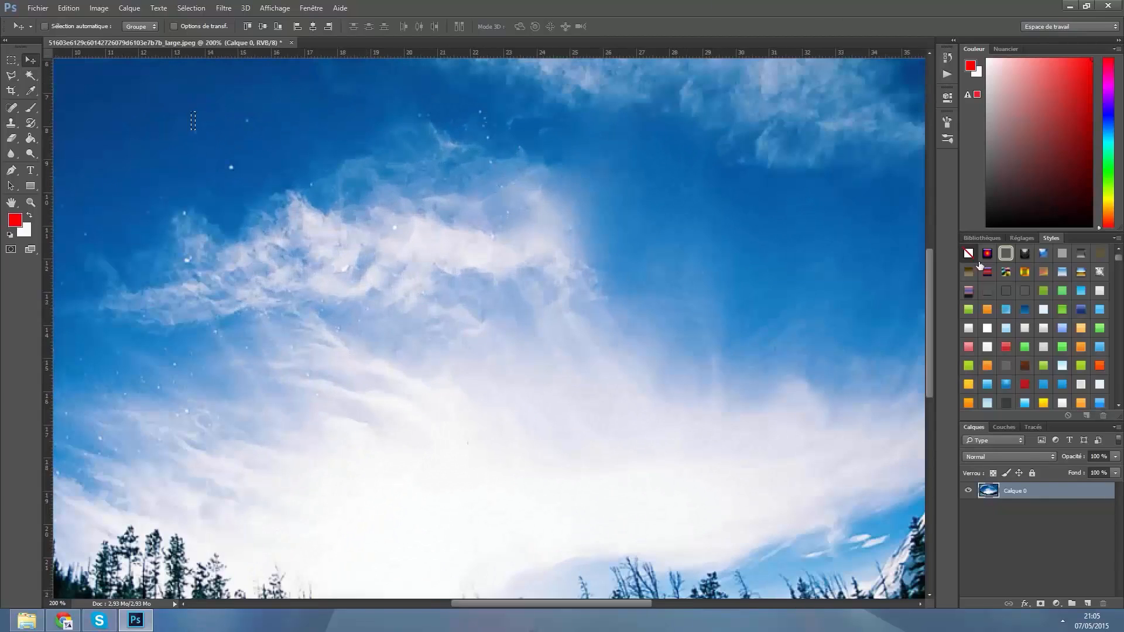
# Step: Outline the large white snow spot in front of the dark central trees with the Polygonal Lasso
pyautogui.moveTo(926, 301); pyautogui.dragTo(930, 401)
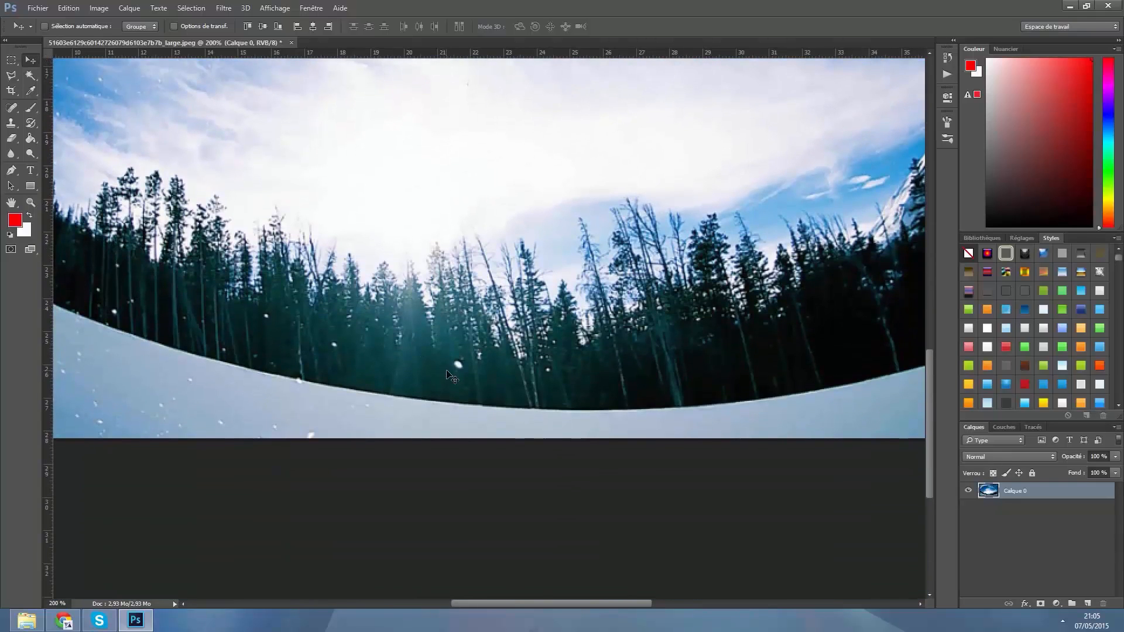
pyautogui.click(50, 10)
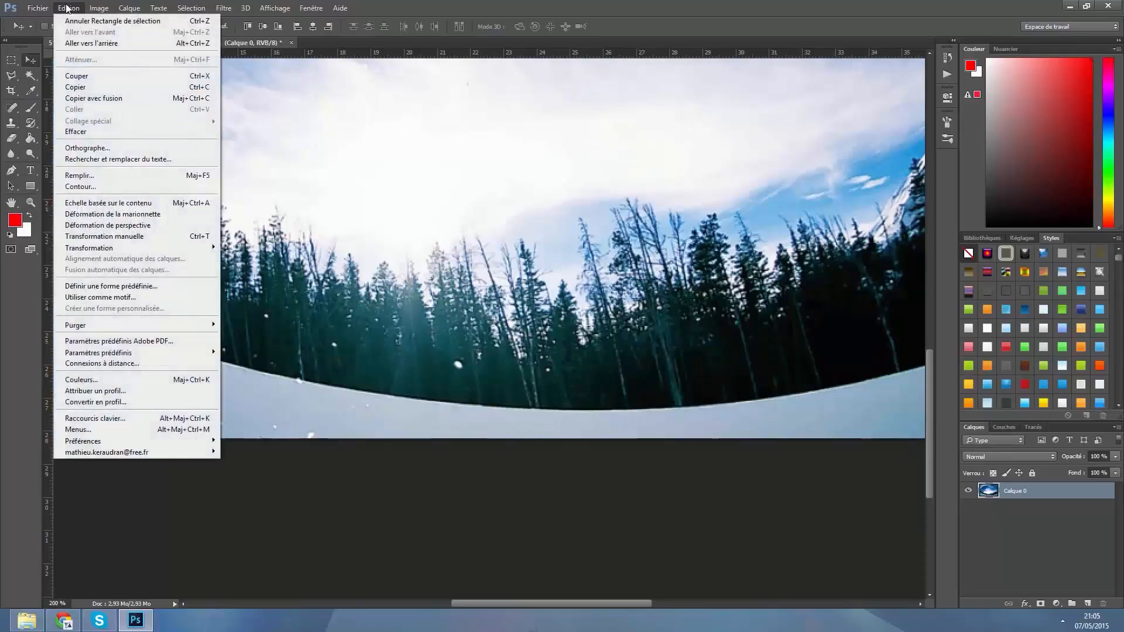
pyautogui.click(11, 75)
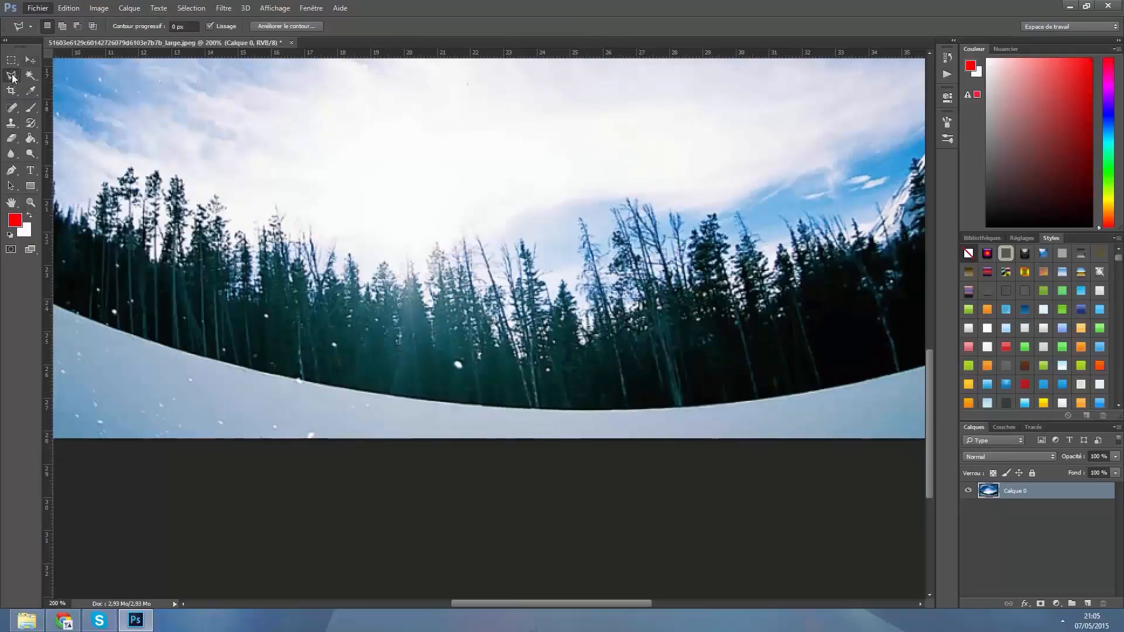
pyautogui.click(452, 360)
pyautogui.click(452, 370)
pyautogui.click(465, 369)
pyautogui.click(456, 364)
# Step: Fill the selected snow spot using Contenu pris en compte with Adaptation des couleurs, Normal mode and 100% opacity, and clear the selection
pyautogui.click(60, 9)
pyautogui.click(87, 180)
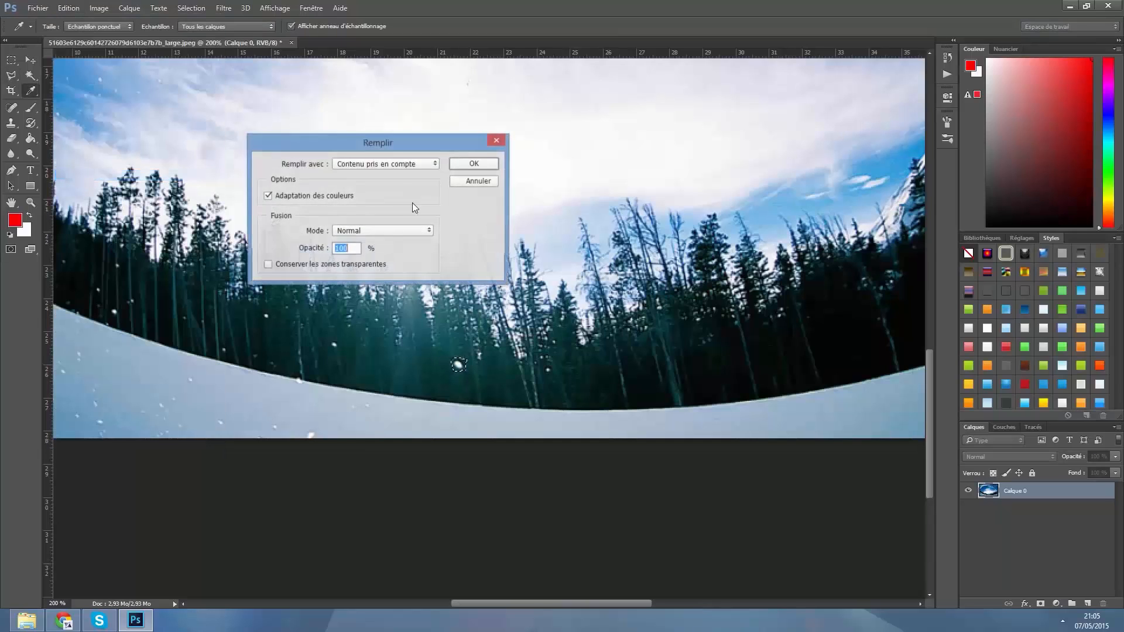
pyautogui.click(478, 159)
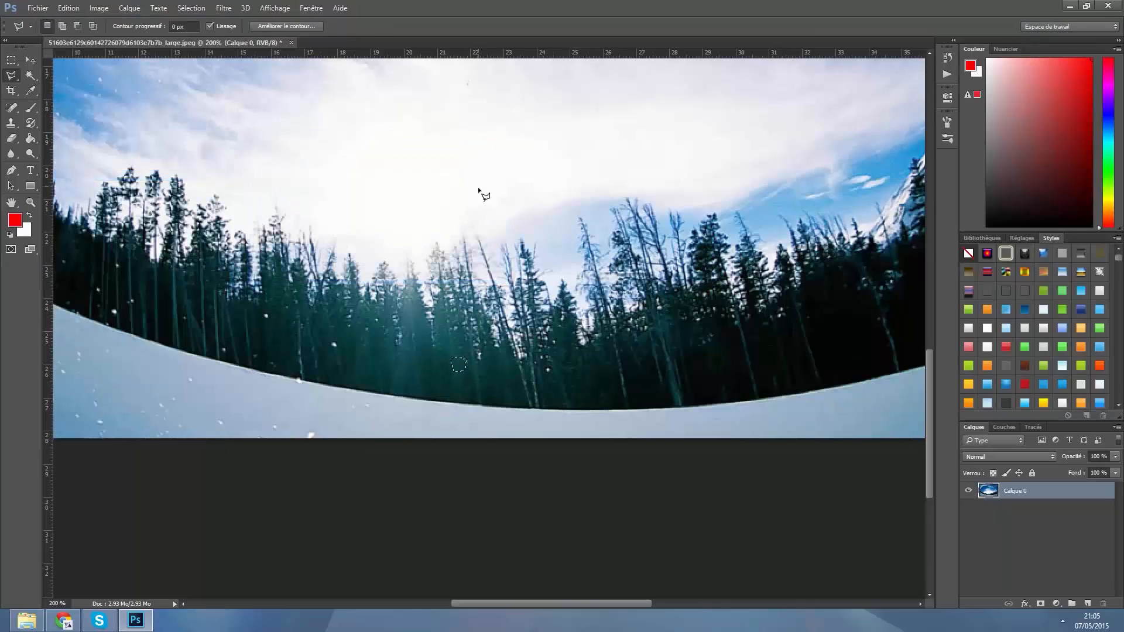
pyautogui.click(31, 60)
pyautogui.hotkey('ctrl', 'd')
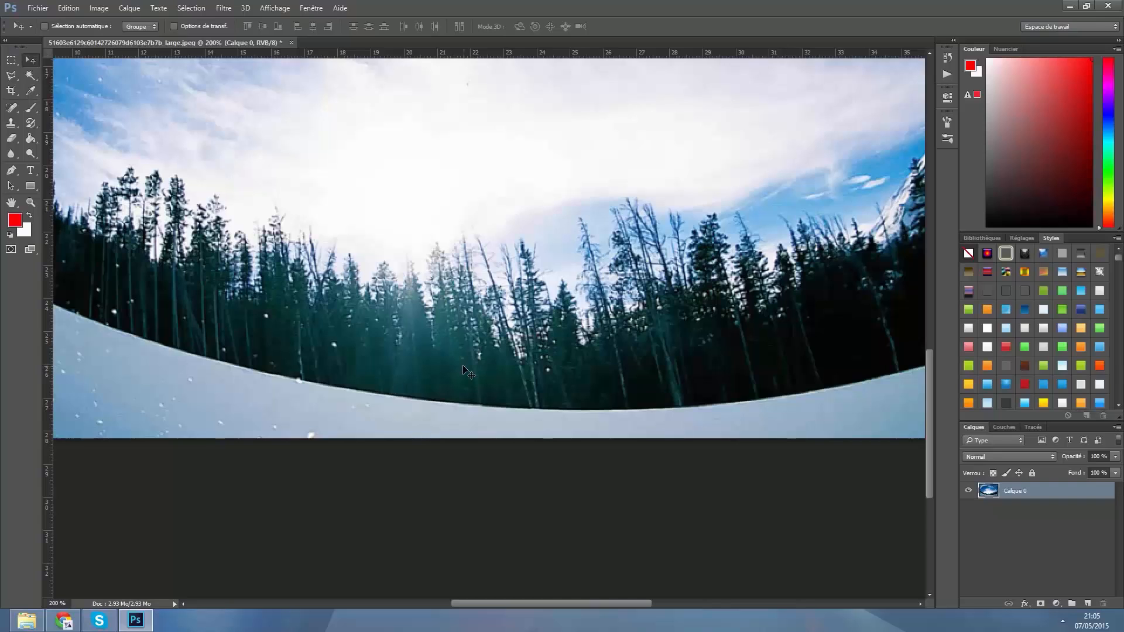
# Step: Examine the retouched snowy landscape as a whole image and close up on the cloudy sky
pyautogui.hotkey('ctrl', '0')
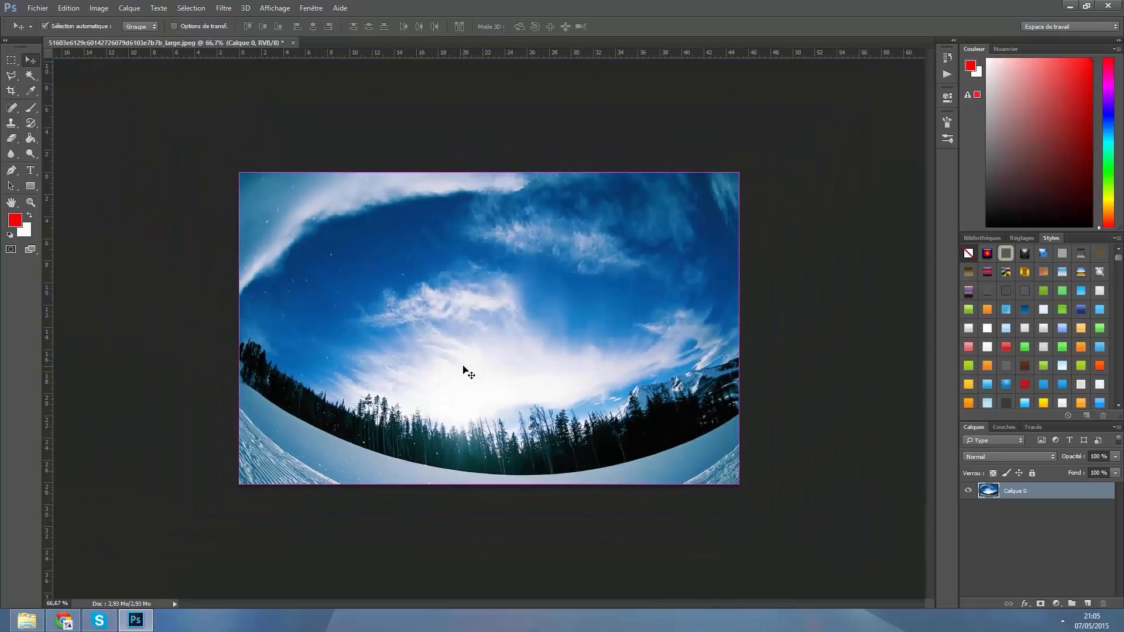
pyautogui.press('ctrl')
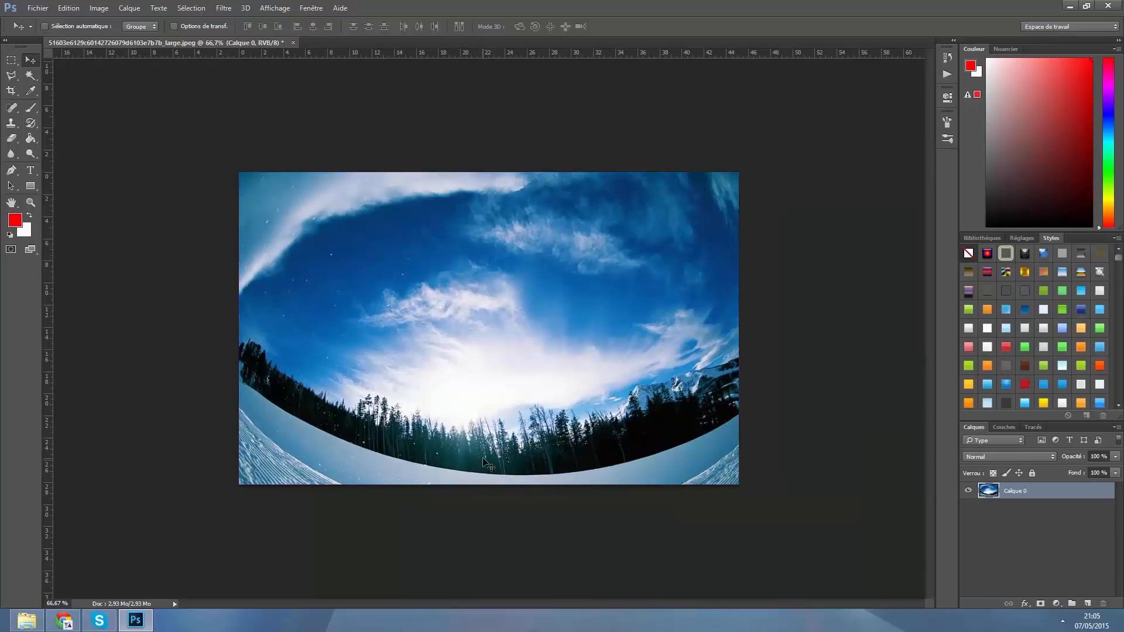
pyautogui.hotkey('ctrl', '+')
pyautogui.hotkey('ctrl', '+')
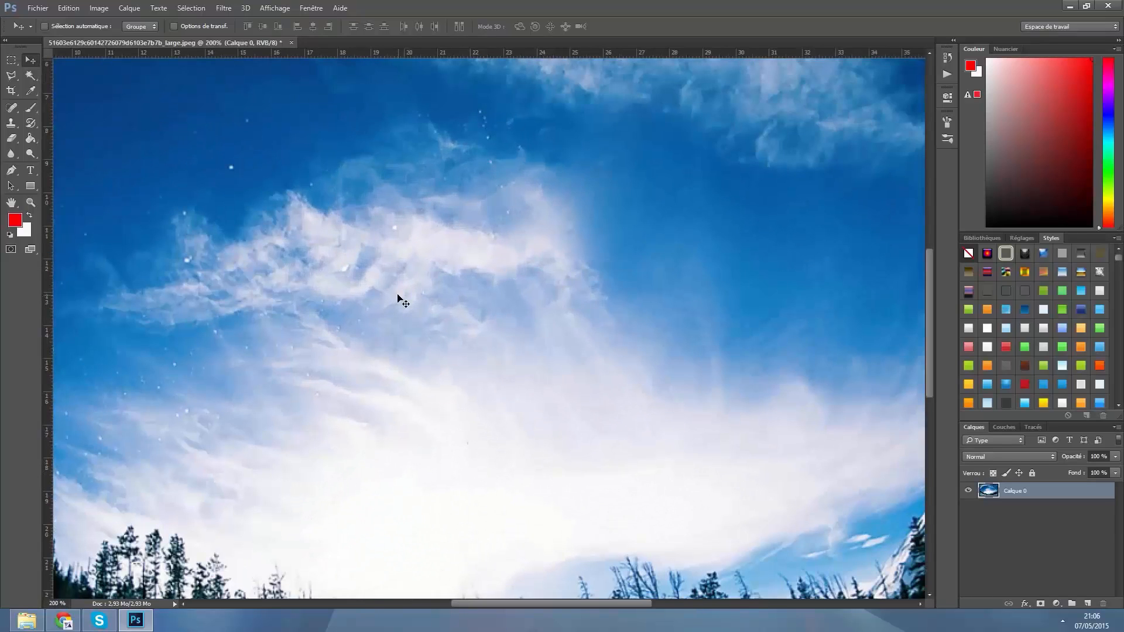
pyautogui.hotkey('ctrl', '-')
pyautogui.hotkey('ctrl', '-')
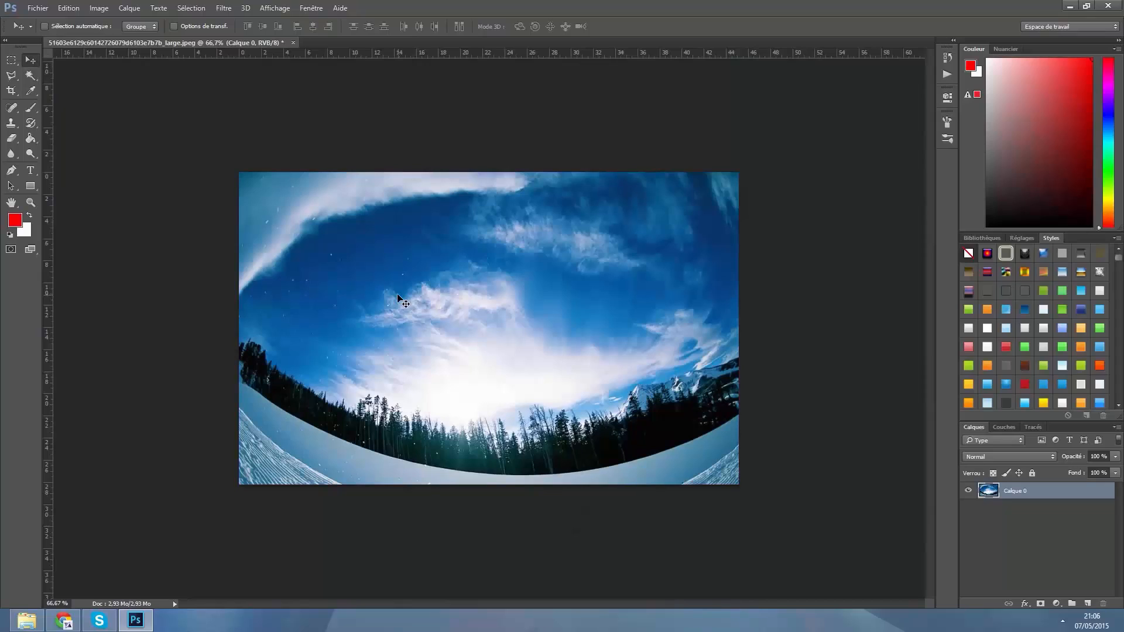